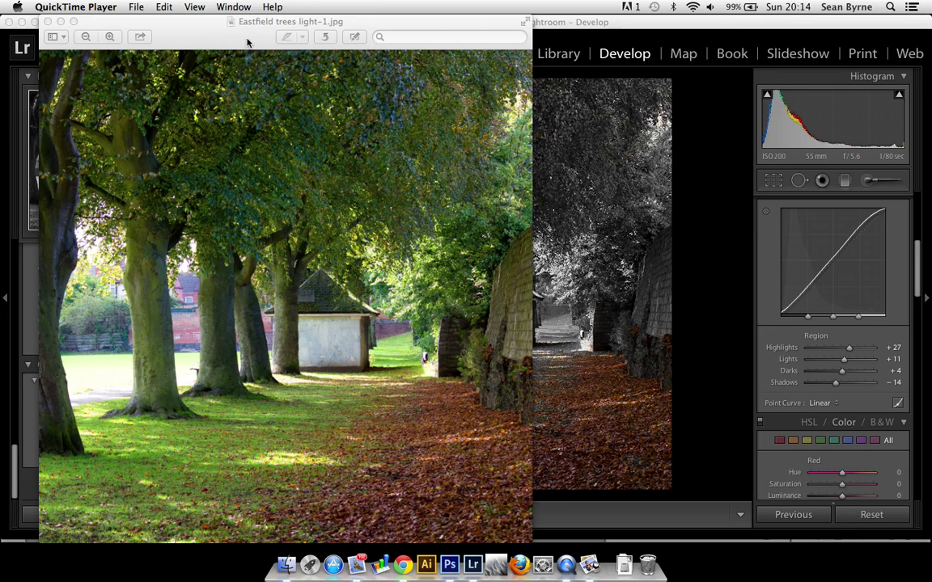
Compare the original colour photo Eastfield trees light-1.jpg in Preview, shifting its window left.
drag(247, 37, 410, 28)
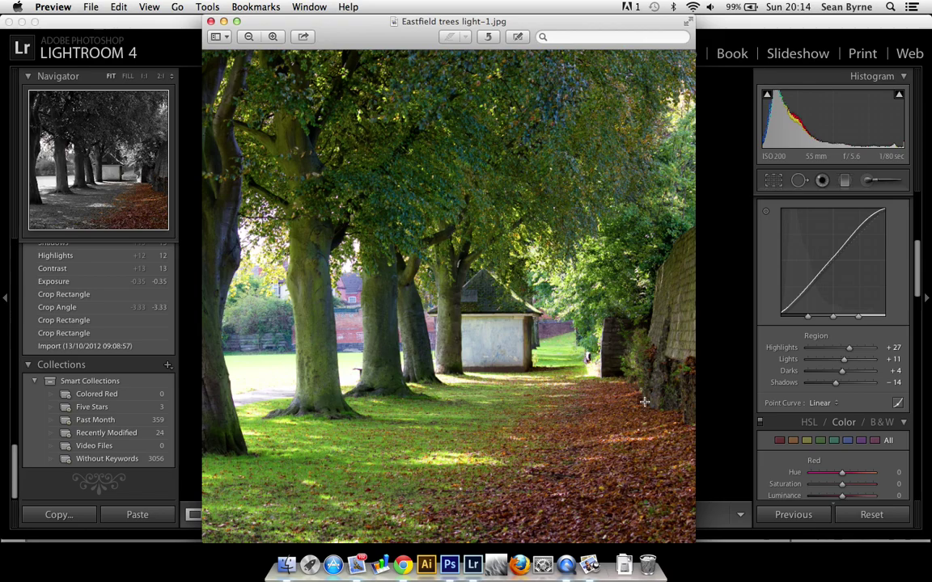
drag(394, 41, 373, 41)
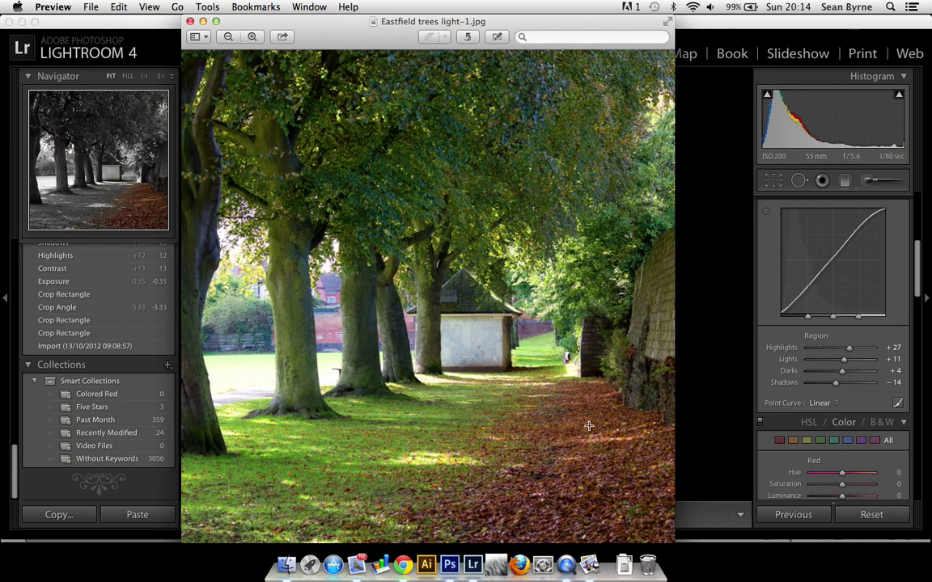
drag(332, 49, 278, 19)
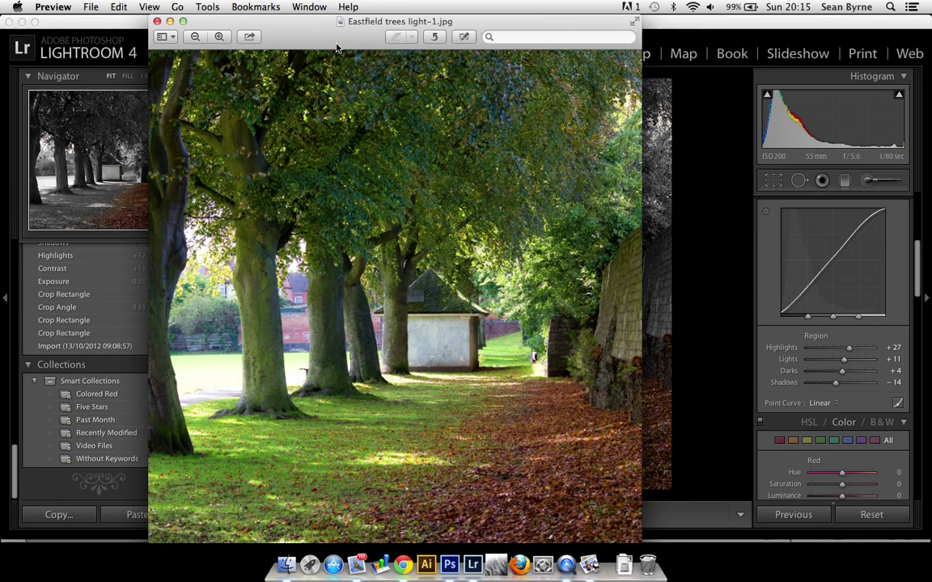
Return to Lightroom's Develop module and review the HSL sliders in the right panel.
click(700, 149)
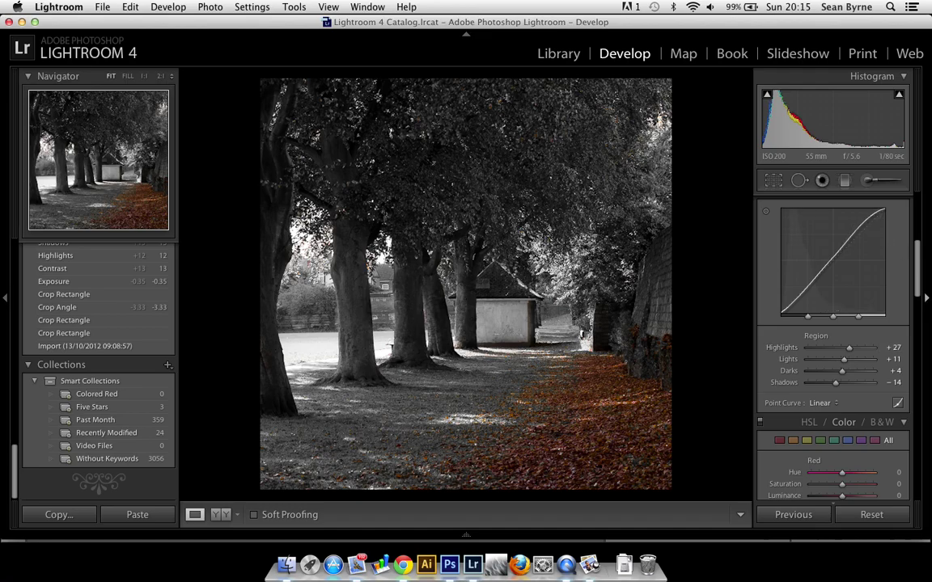
drag(918, 258, 917, 312)
scroll(896, 223, up, 2)
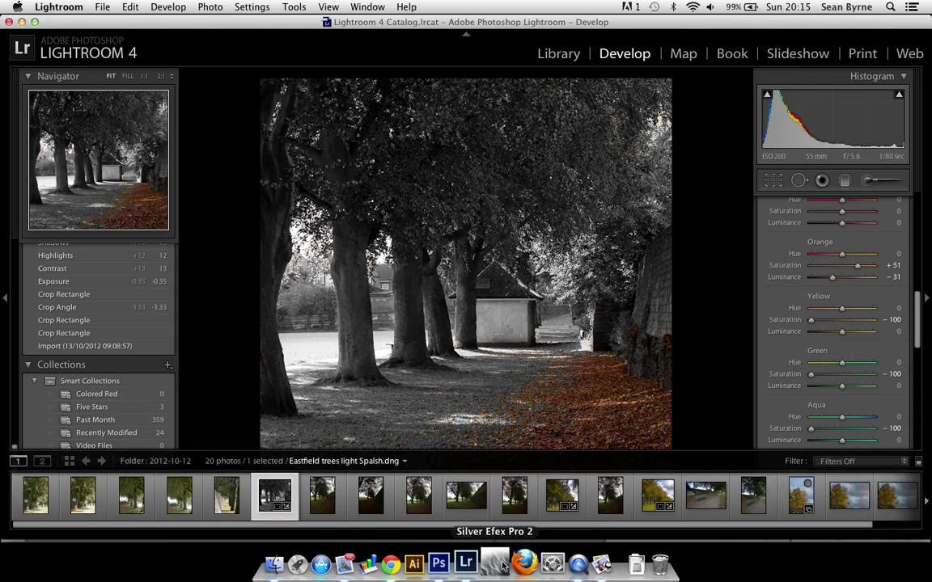
Open Eastfield trees light Spalsh-1.jpg in Photoshop, zooming in to inspect it and back out.
click(452, 563)
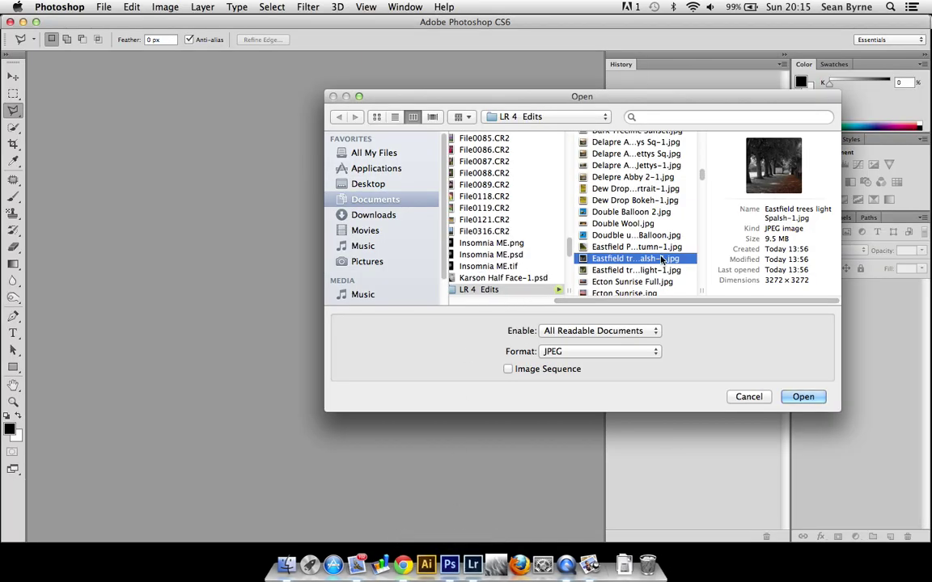
click(803, 397)
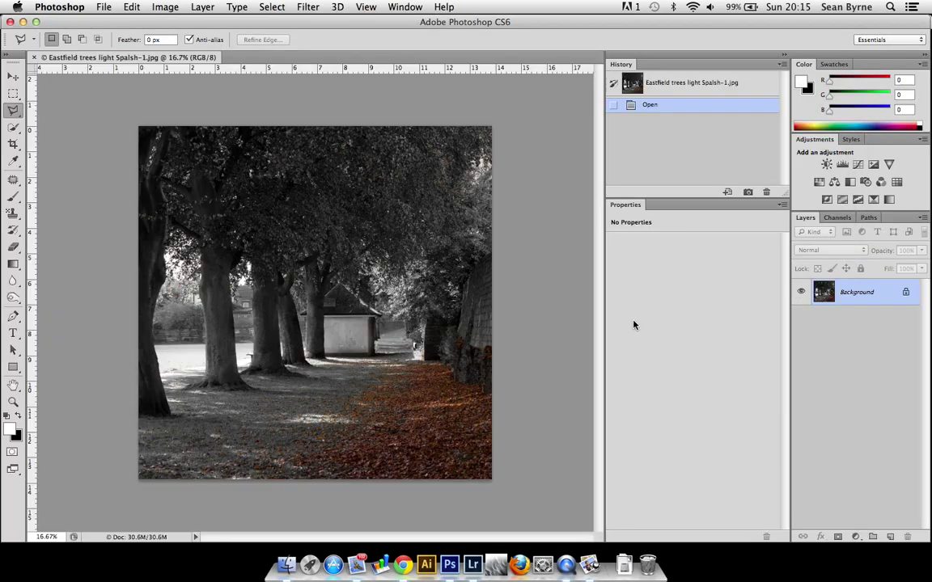
key(super+plus)
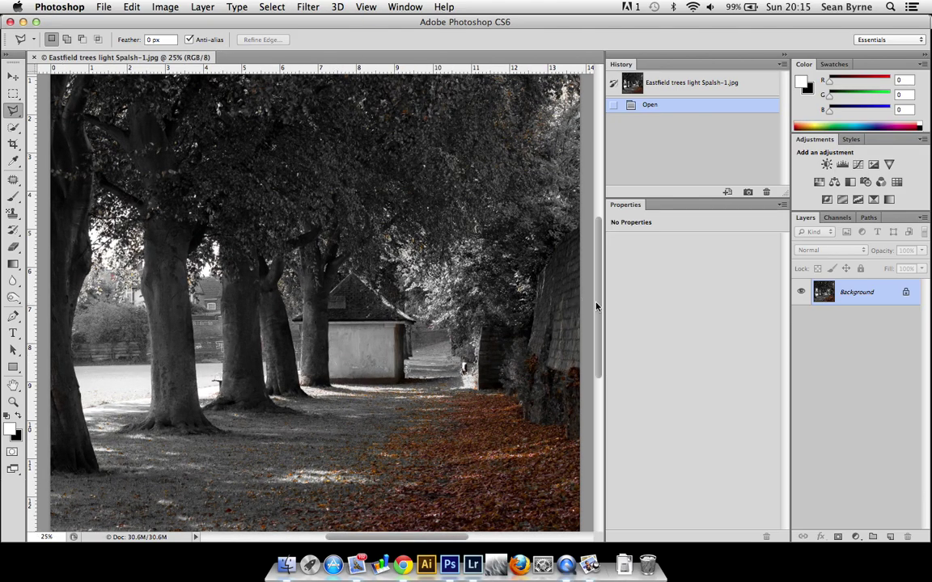
drag(599, 308, 598, 320)
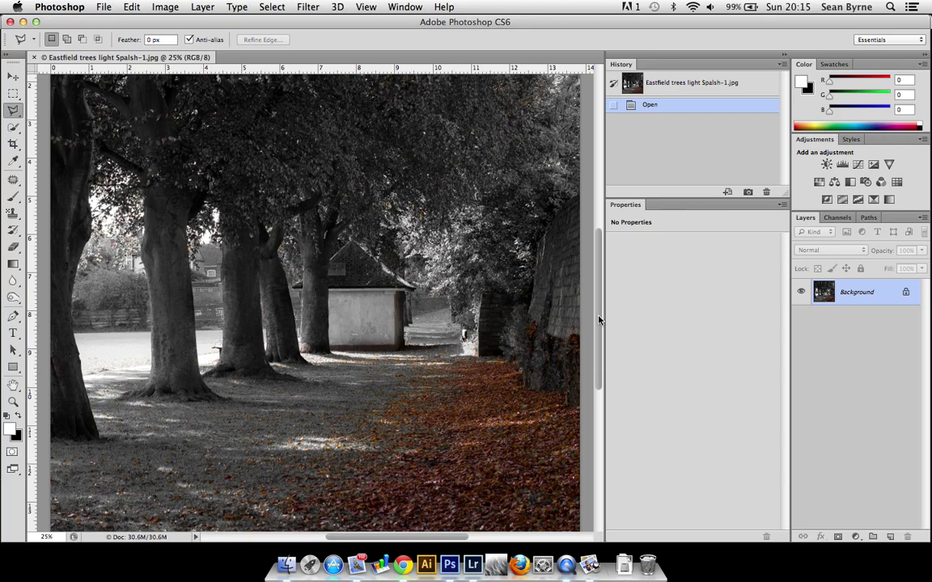
key(super+minus)
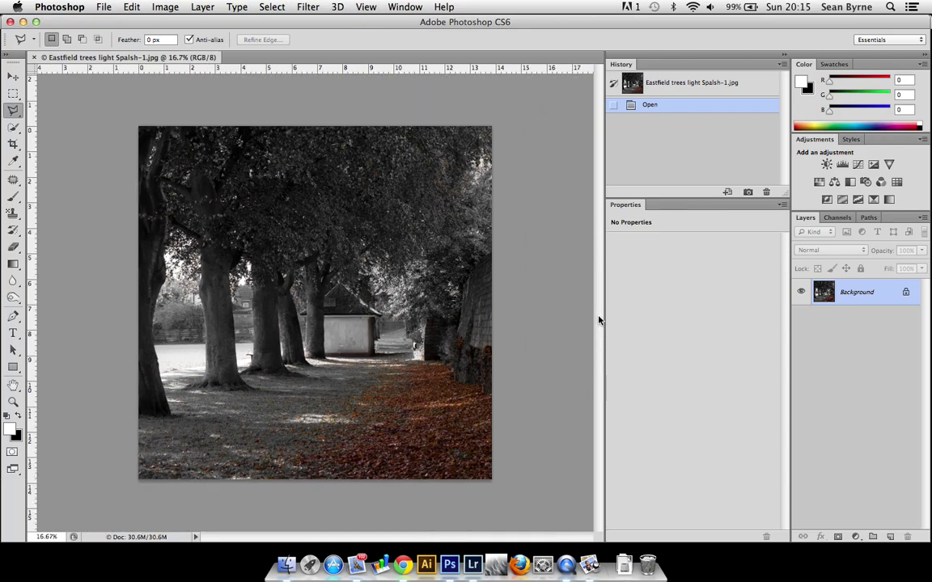
Add an empty Layer 1 above the Background and choose the Polygonal Lasso Tool.
click(890, 537)
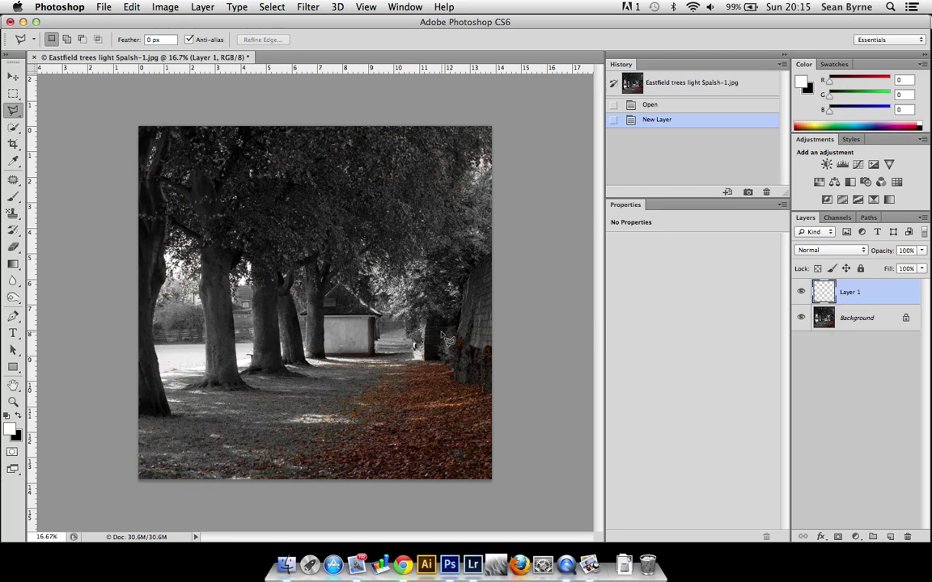
click(13, 113)
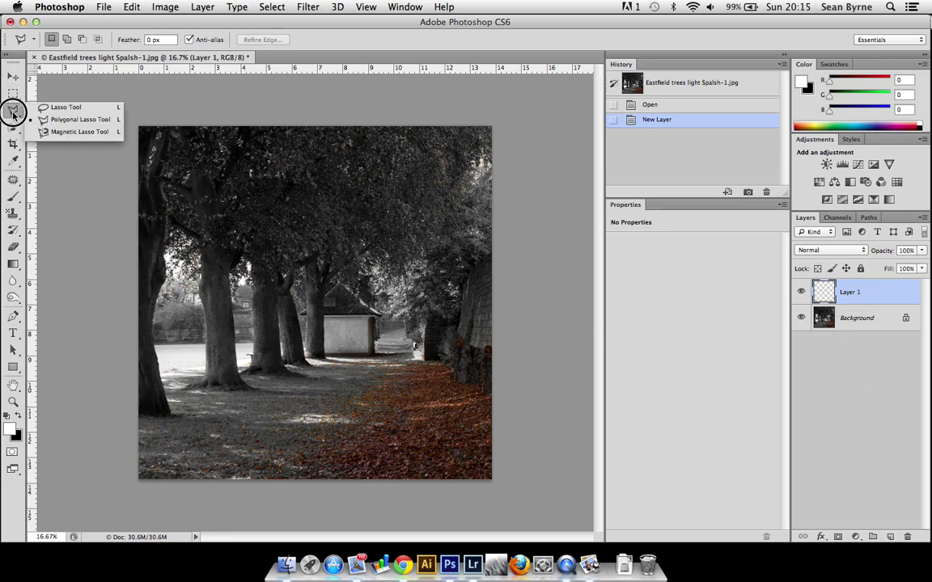
drag(12, 114, 65, 121)
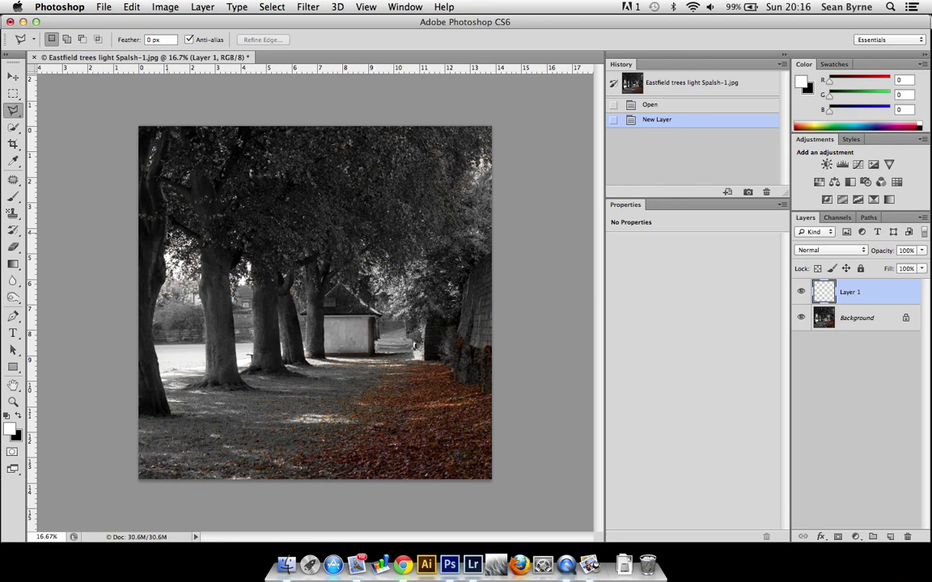
Outline a slanting wedge from the left trunk down across the path past the photo edges.
click(172, 227)
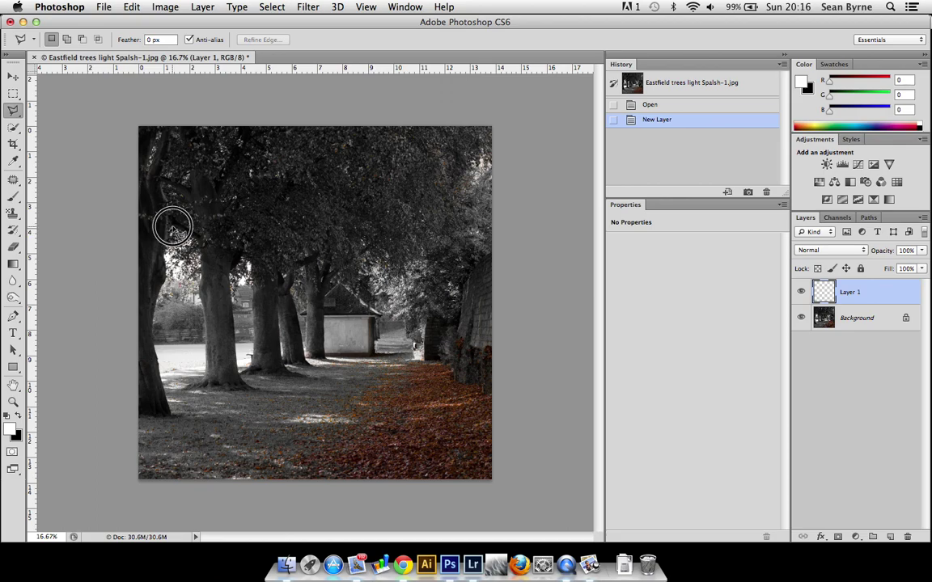
click(524, 384)
click(523, 493)
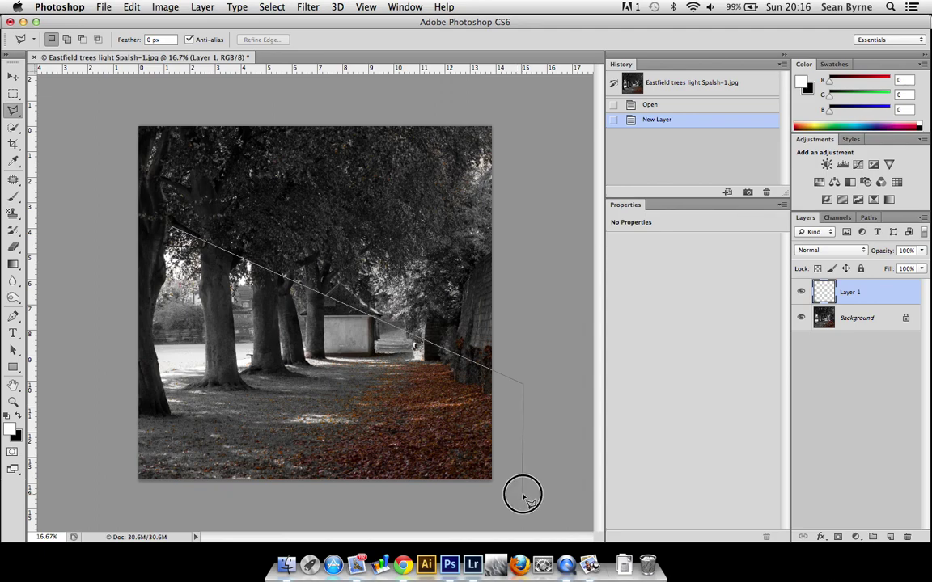
click(224, 490)
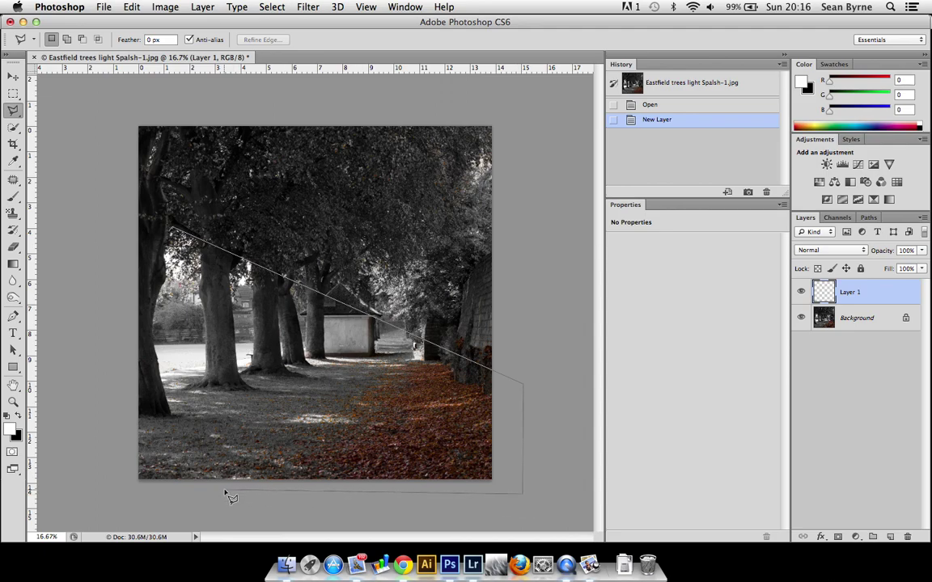
click(170, 416)
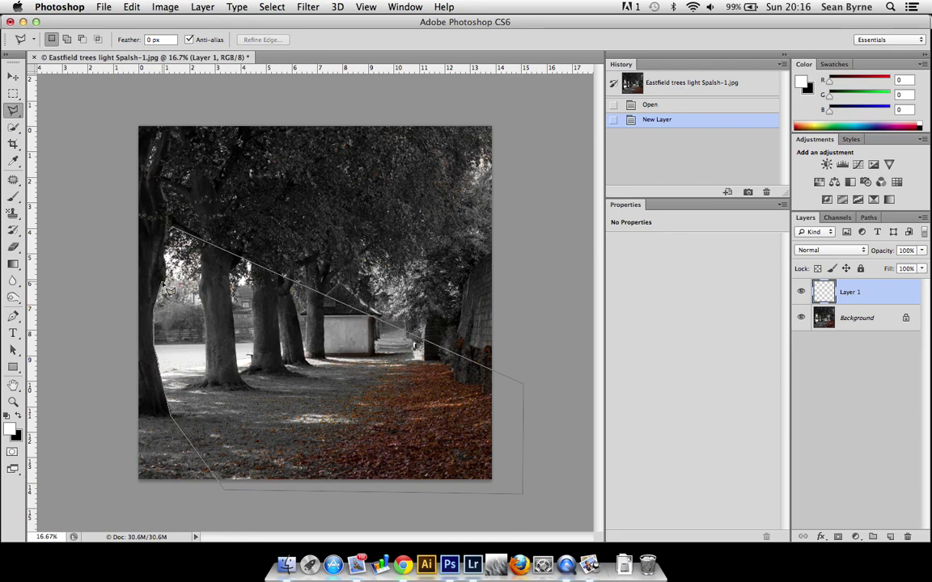
click(152, 239)
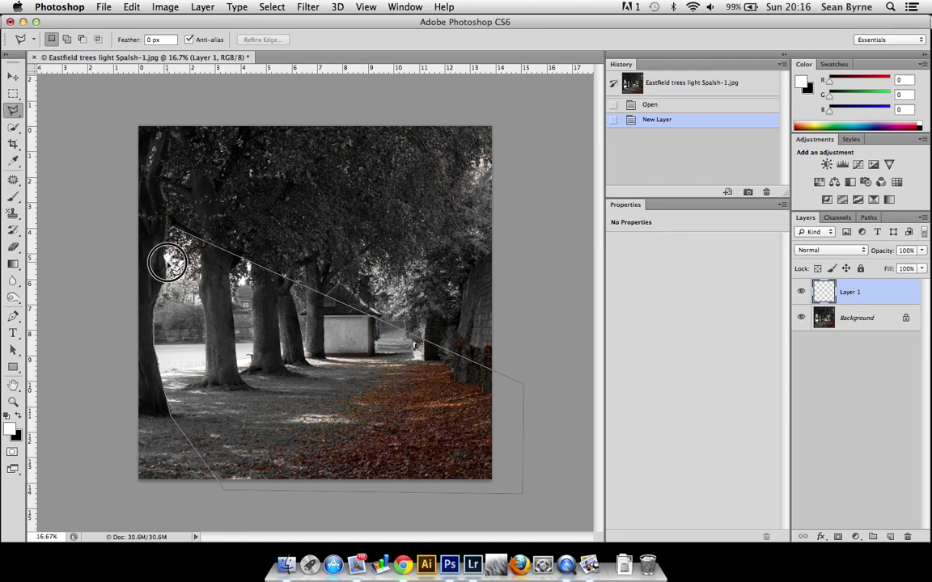
click(155, 232)
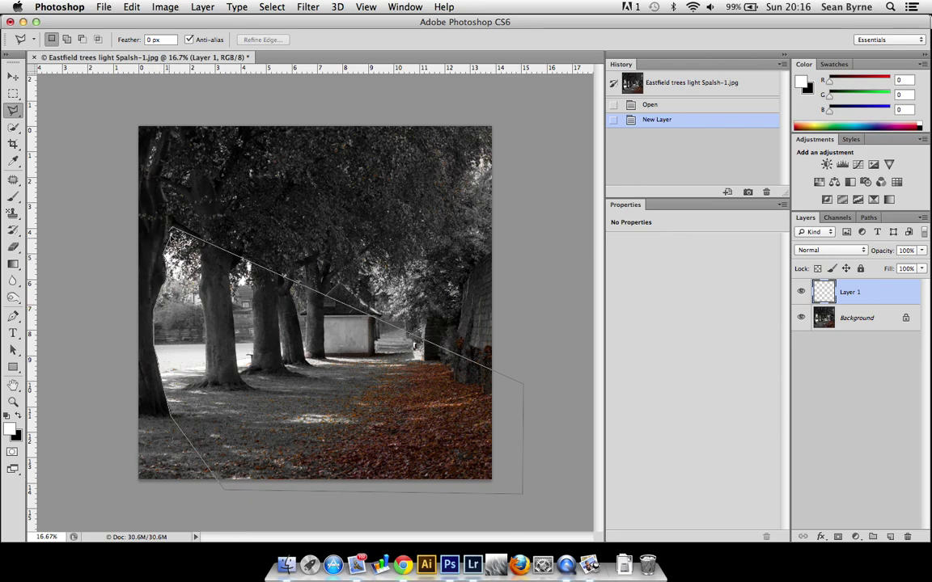
click(171, 233)
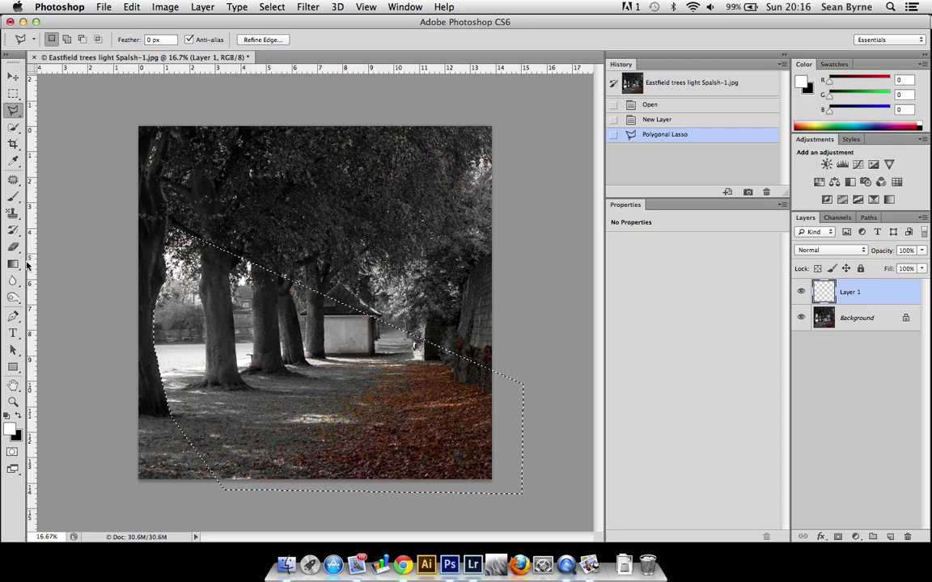
Fill the wedge selection on Layer 1 with white using the Paint Bucket.
drag(12, 264, 57, 275)
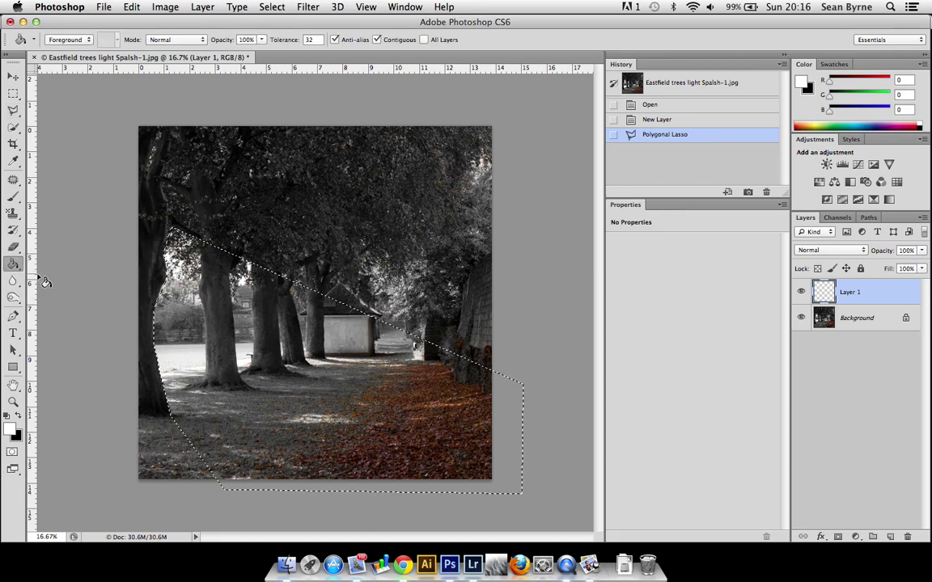
click(11, 430)
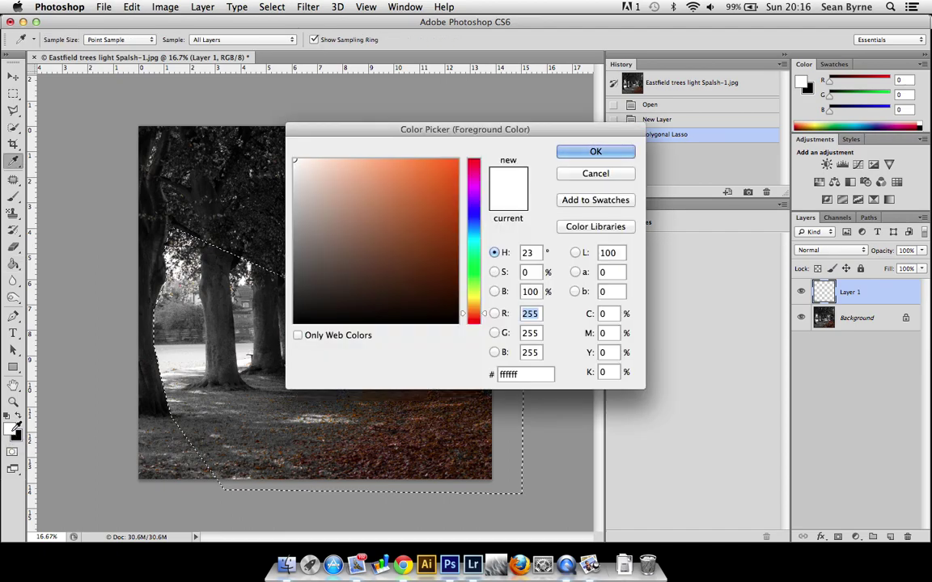
click(613, 152)
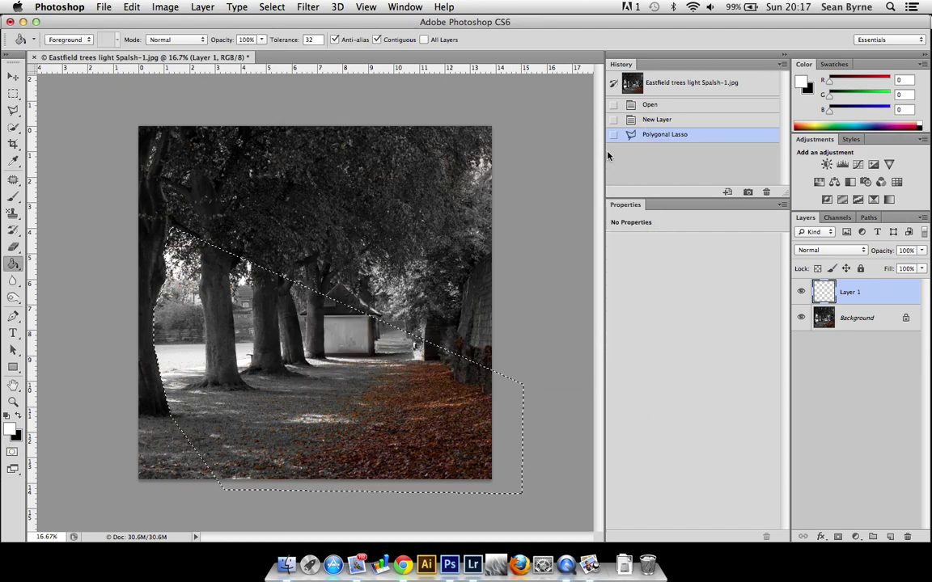
click(286, 385)
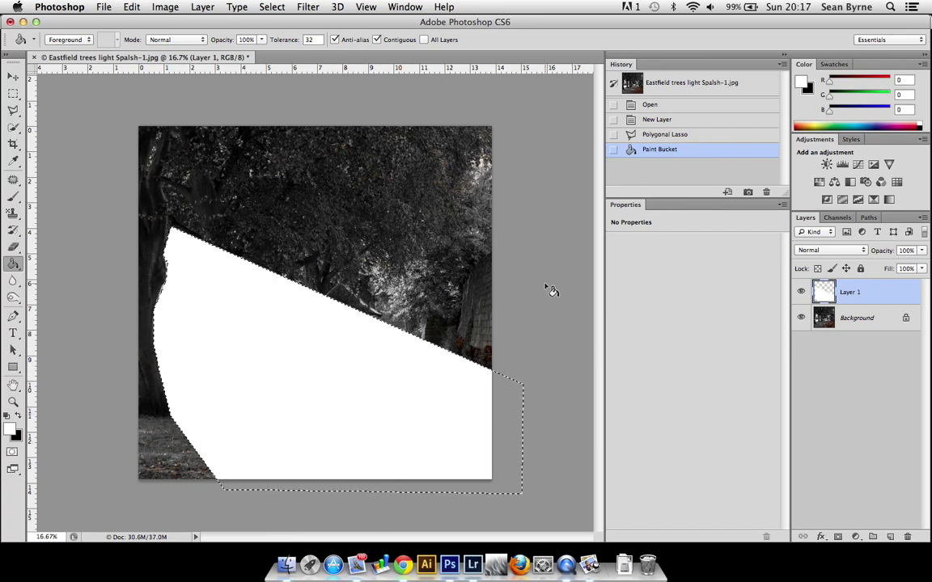
Lower Layer 1's opacity to 30% and deselect.
click(922, 254)
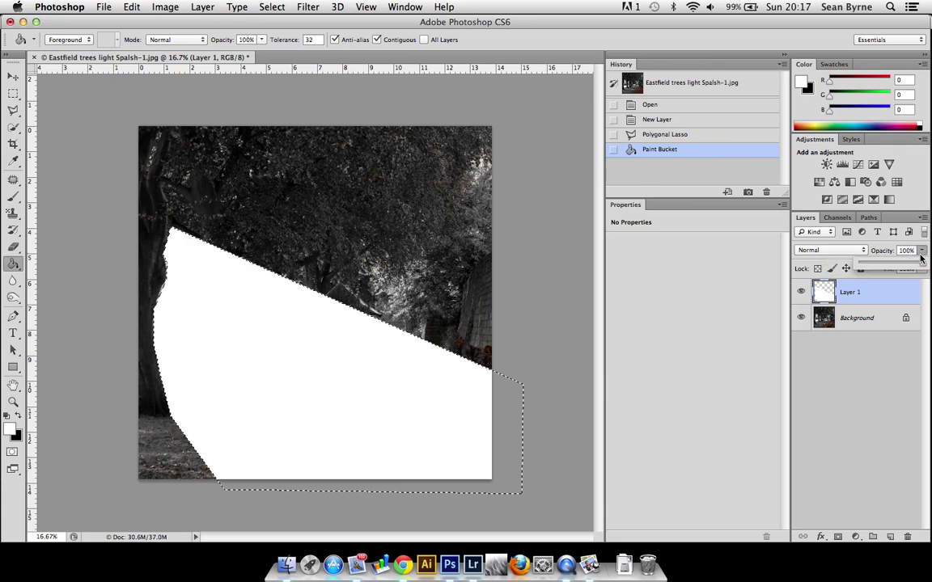
drag(917, 263, 883, 270)
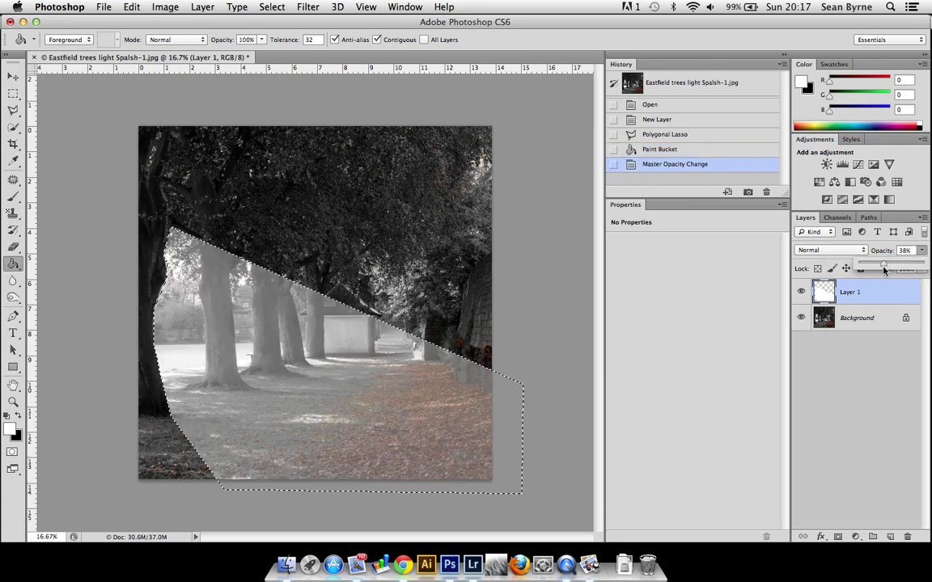
drag(884, 270, 878, 268)
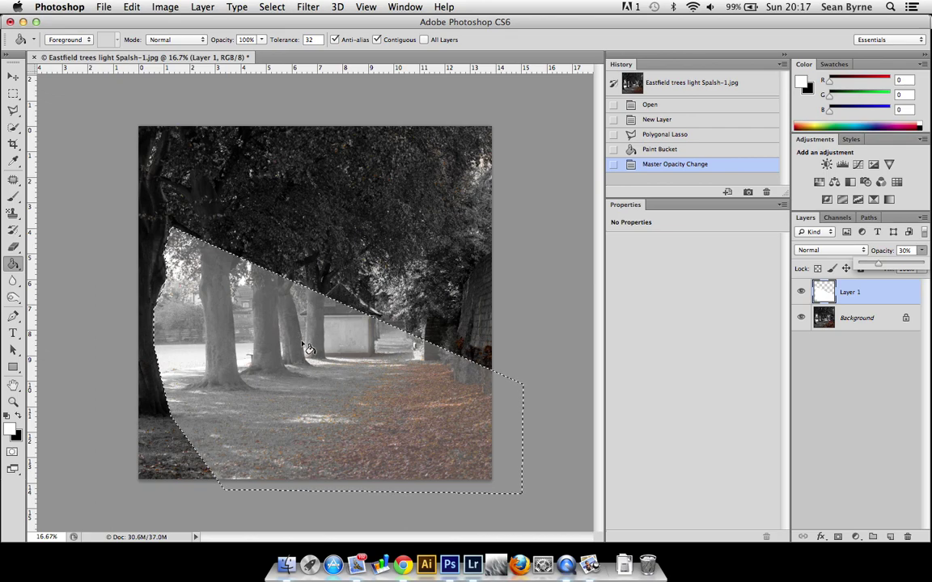
key(super+d)
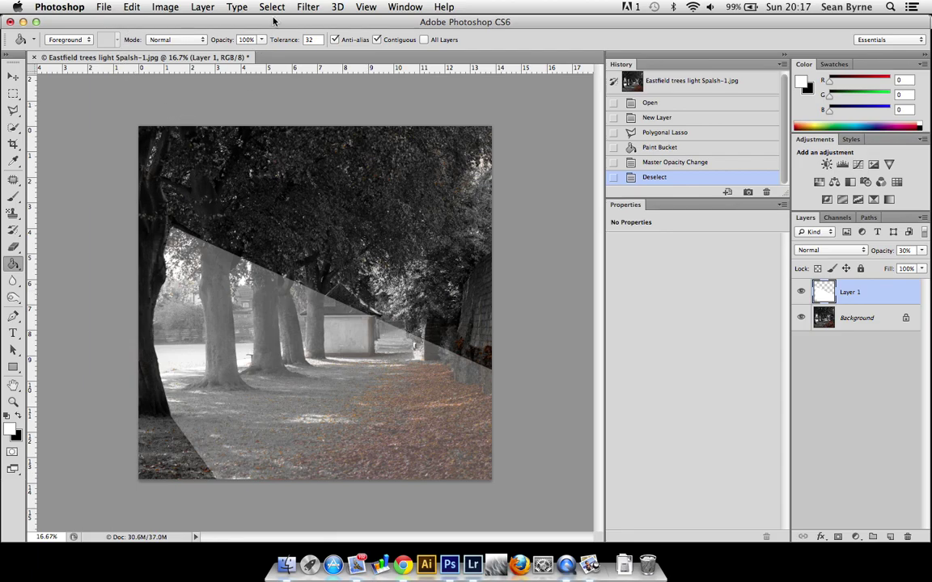
Apply a 147.1-pixel Gaussian Blur to the white wedge on Layer 1.
click(237, 8)
mouse_move(296, 5)
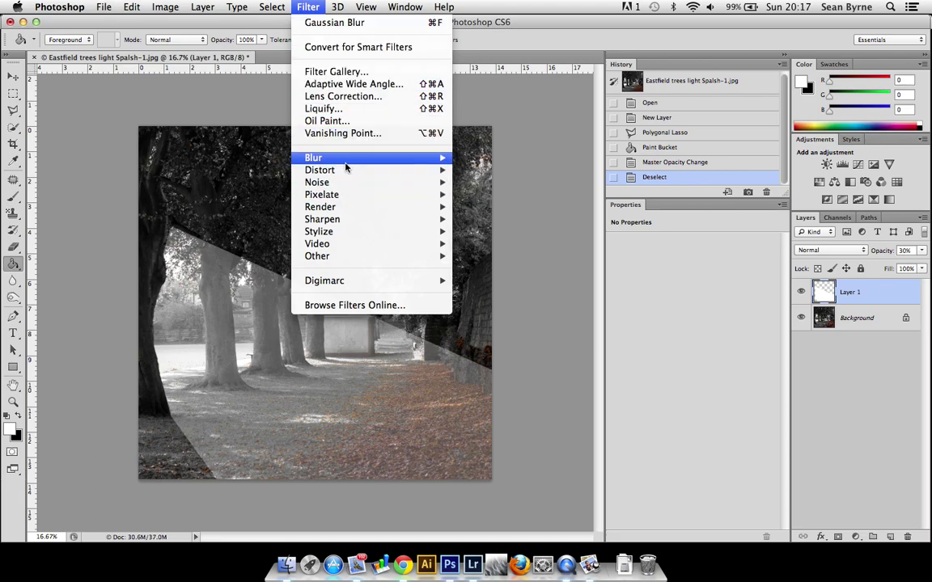
mouse_move(396, 164)
click(498, 257)
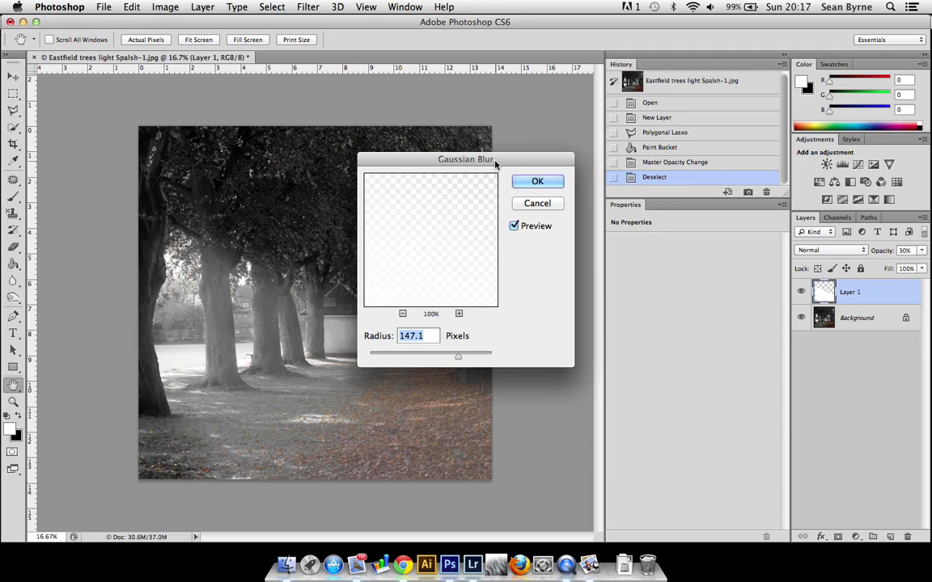
drag(502, 160, 653, 190)
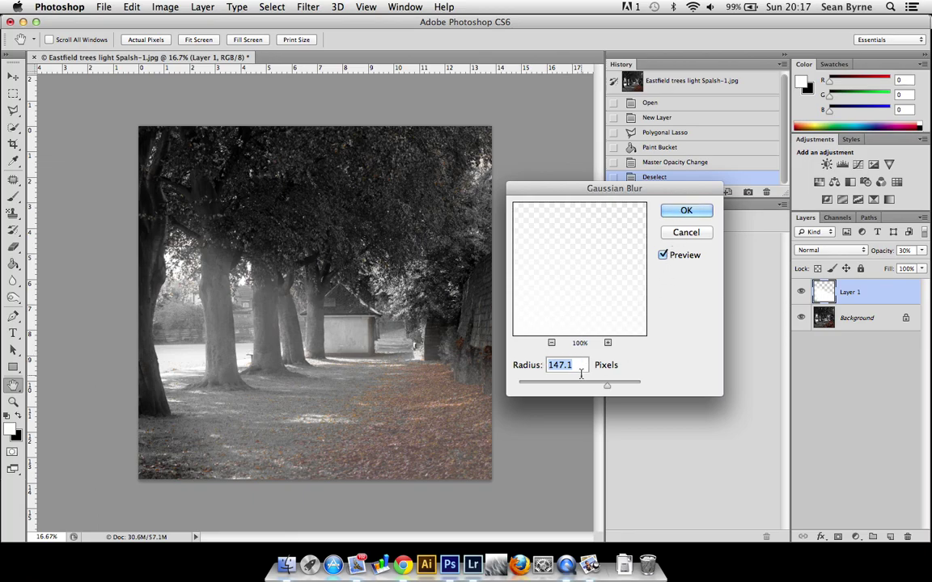
click(685, 210)
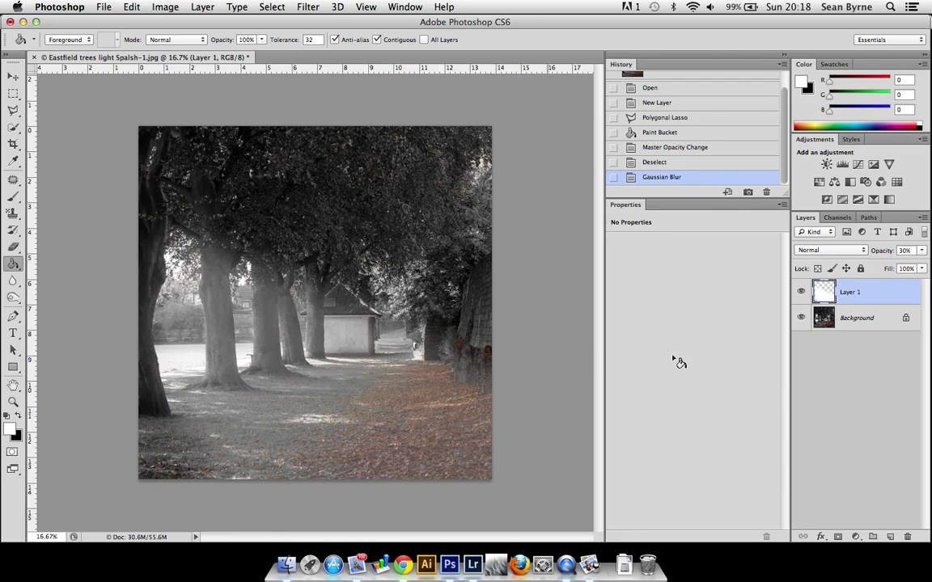
Add a layer mask to Layer 1 and drag a black-to-white gradient from the lower right inward.
click(838, 537)
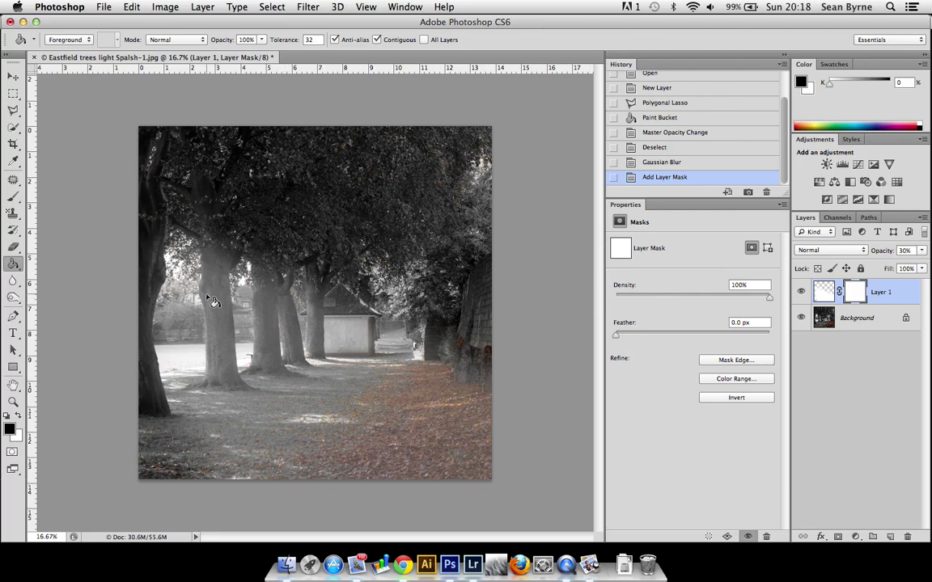
click(15, 263)
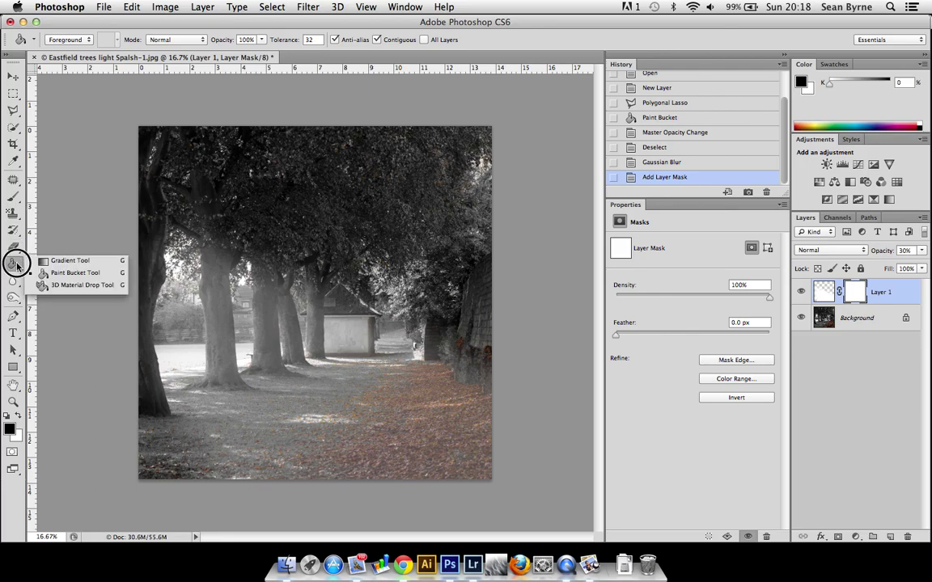
click(66, 261)
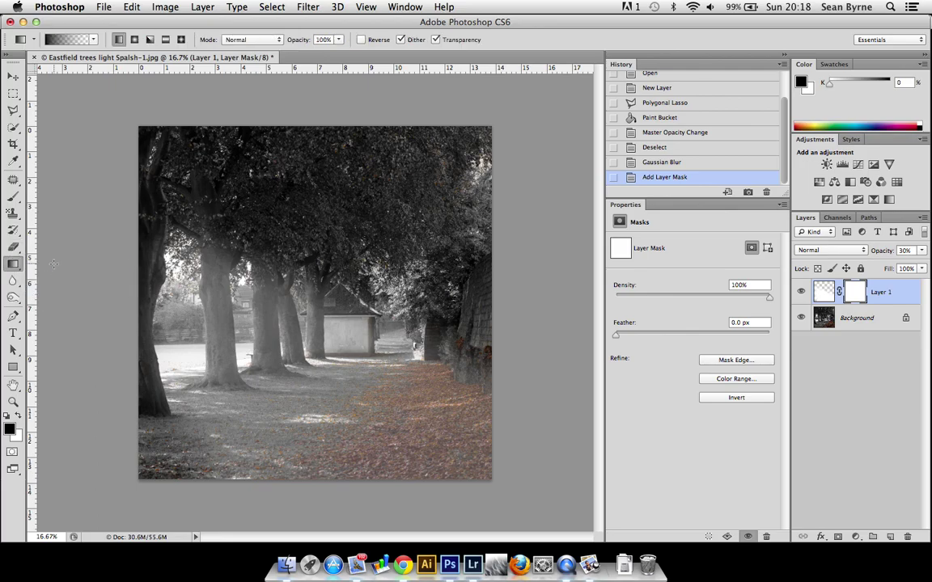
click(92, 41)
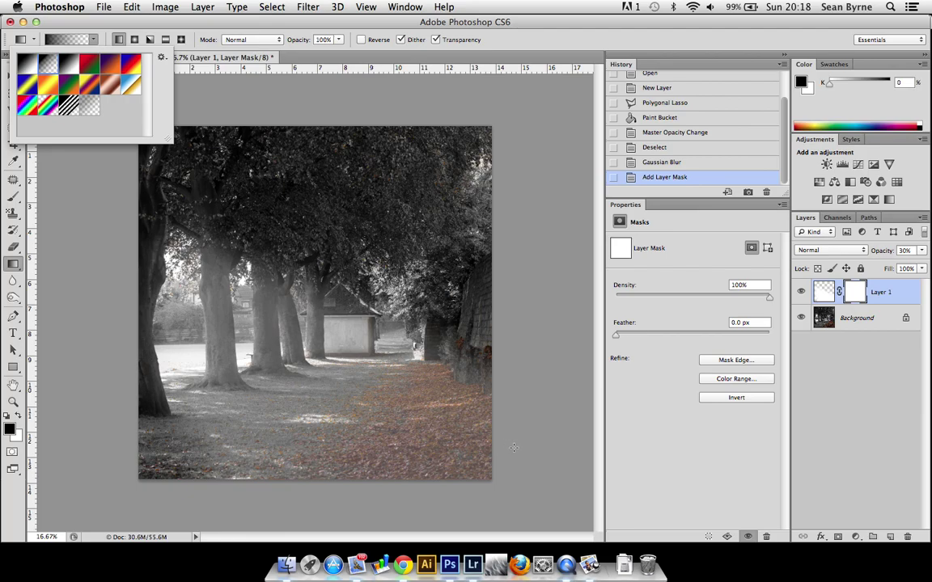
mouse_move(516, 449)
mouse_down()
mouse_move(266, 316)
mouse_move(297, 336)
mouse_up()
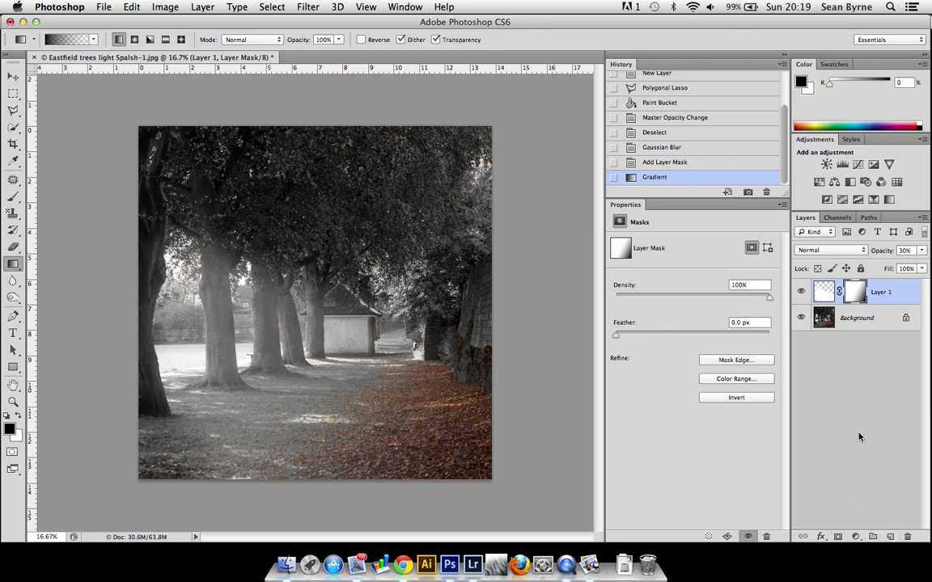
Add Layer 2 and outline a slanted beam from the second trunk past the photo's bottom right.
click(889, 536)
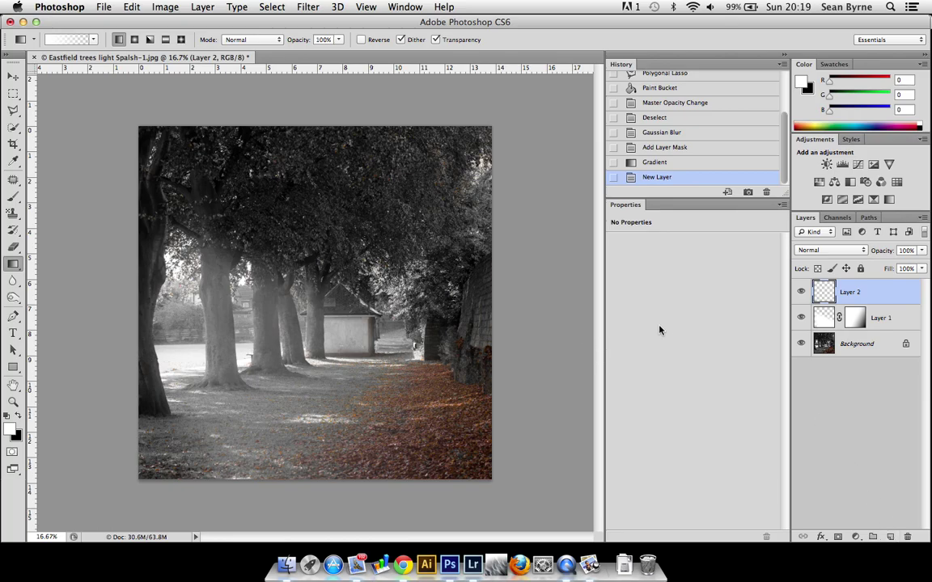
click(13, 110)
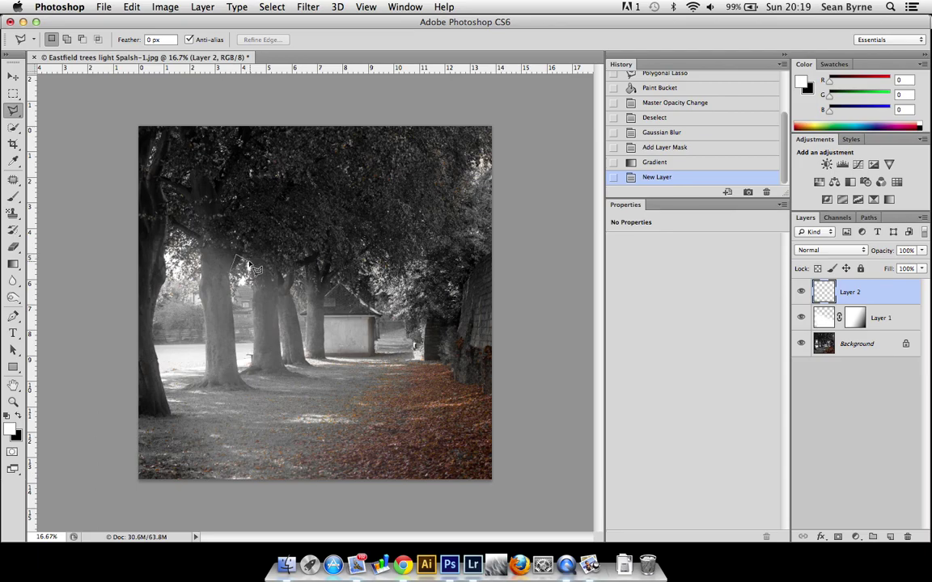
click(234, 256)
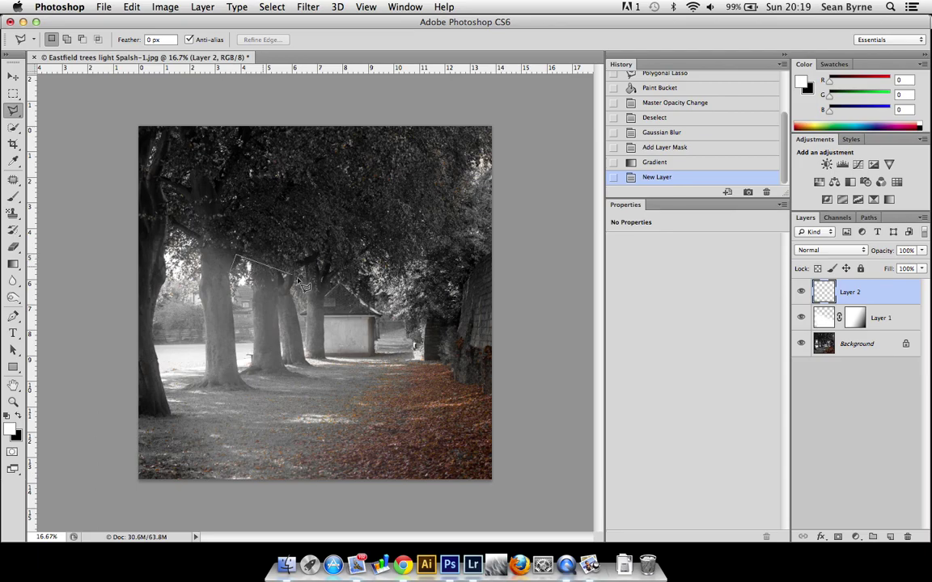
click(517, 370)
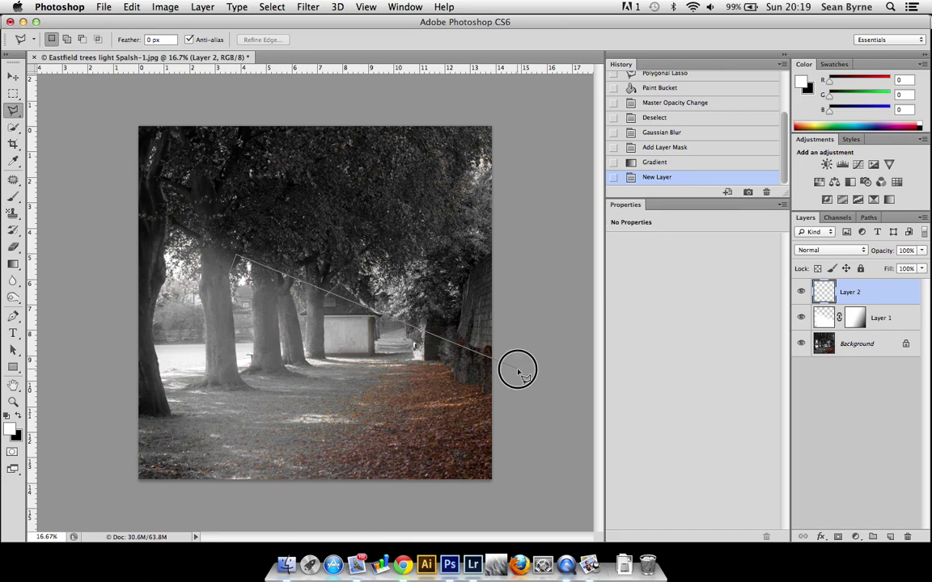
click(518, 485)
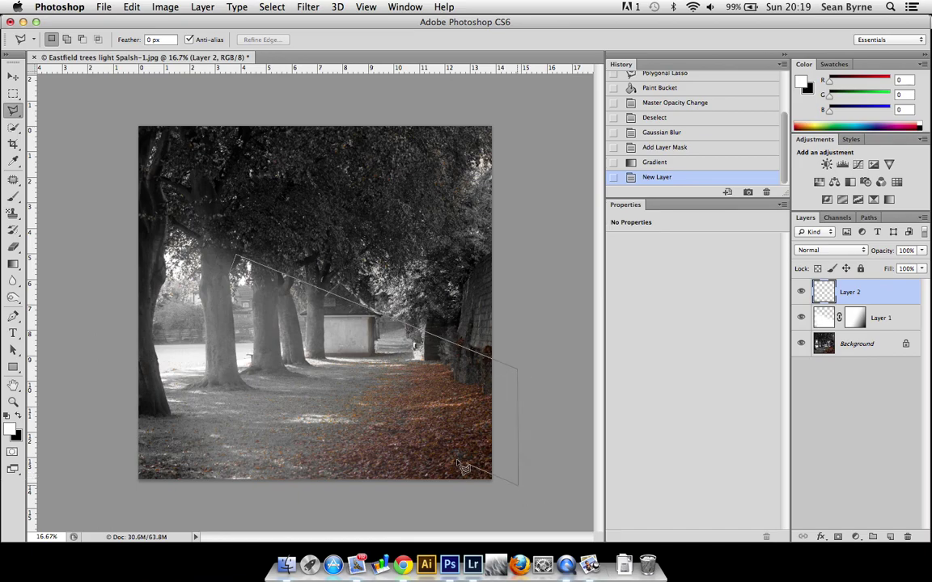
click(253, 385)
click(235, 259)
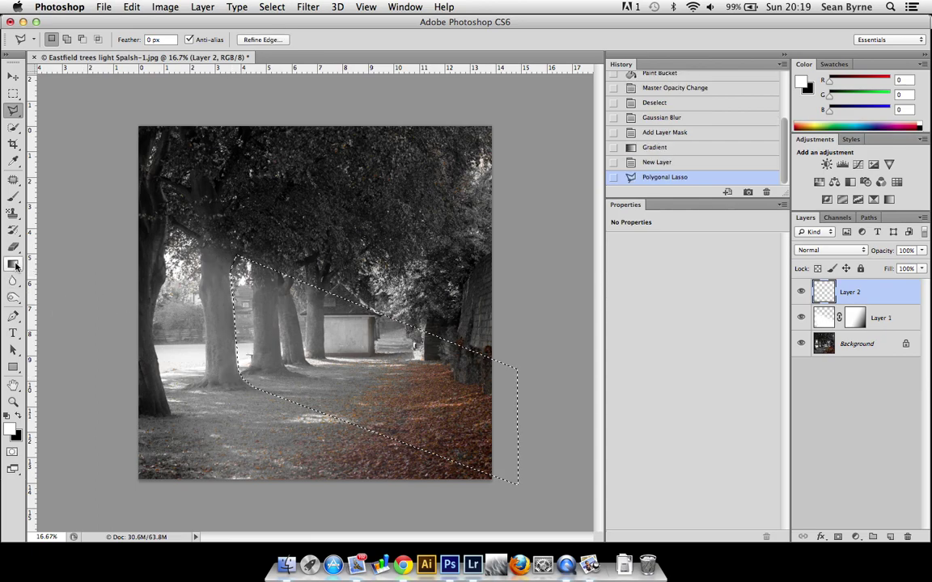
Fill the beam selection with white using the Paint Bucket.
drag(15, 265, 52, 280)
click(10, 429)
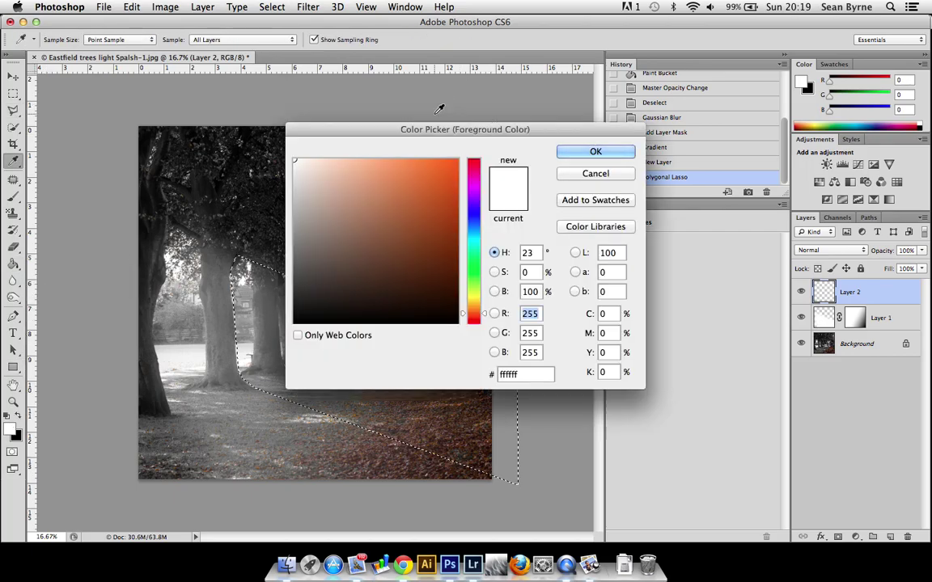
click(576, 152)
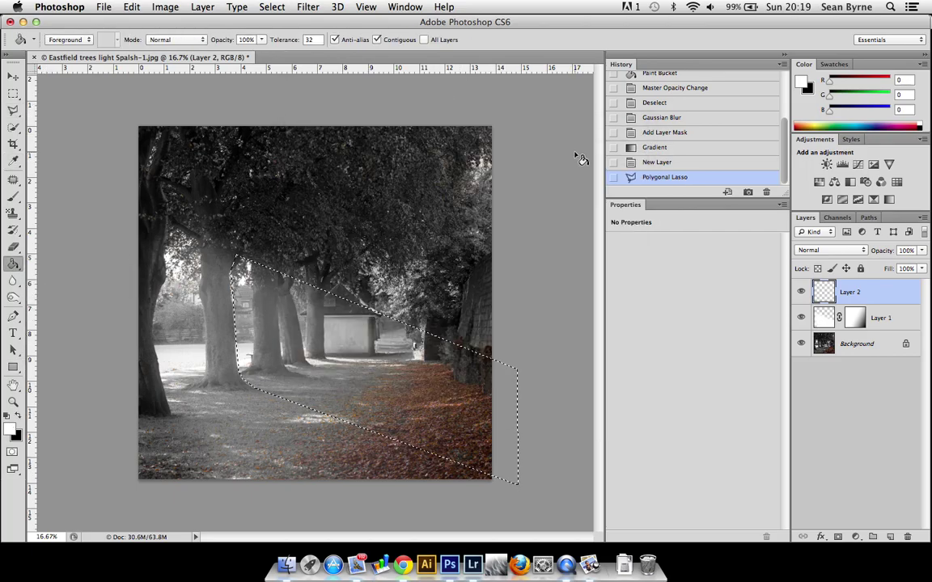
click(367, 363)
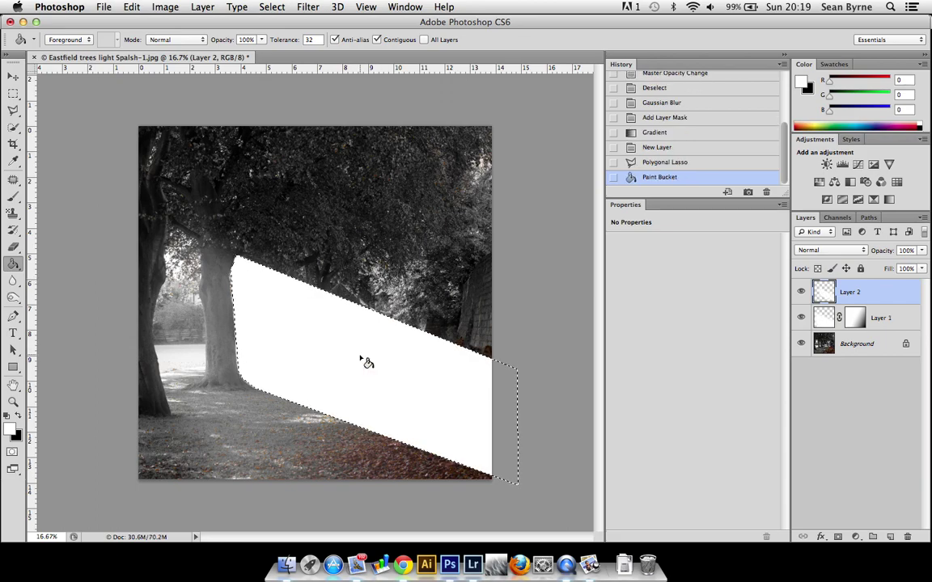
Deselect the beam and lower Layer 2's opacity to 34%.
key(super+d)
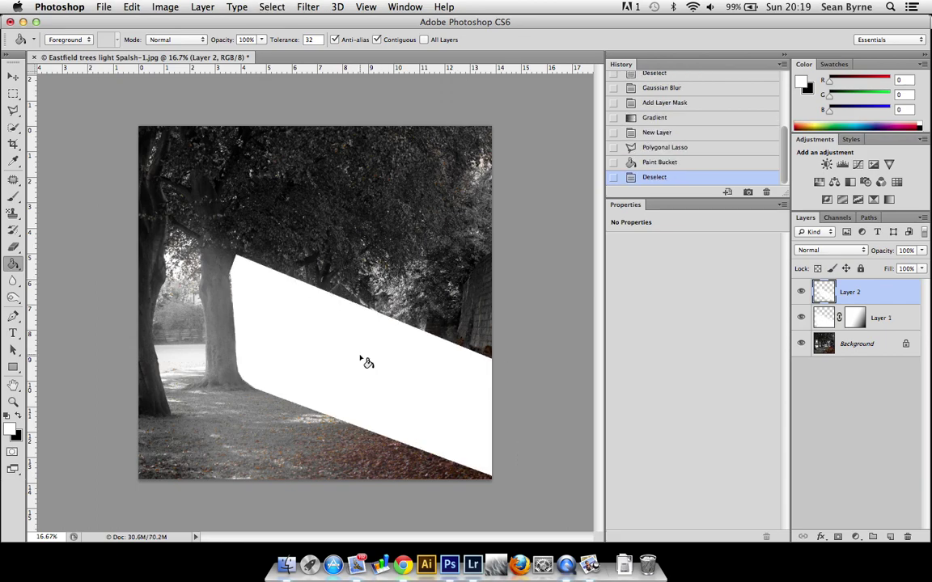
click(922, 252)
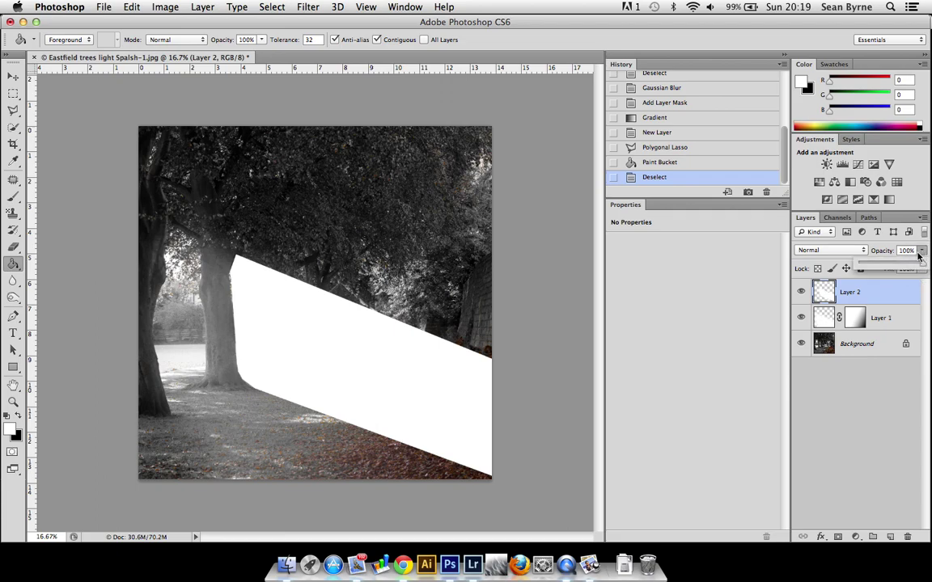
drag(921, 265, 882, 267)
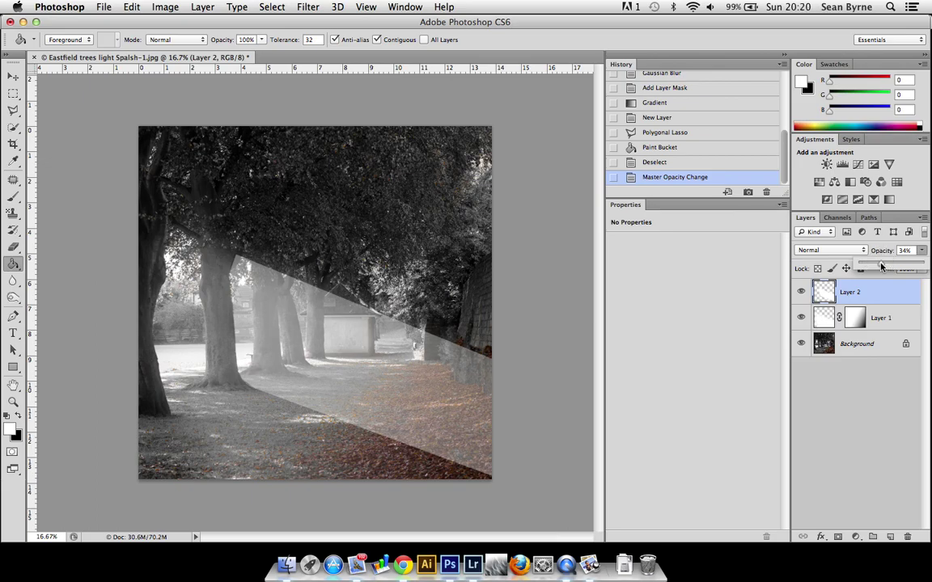
Blur the beam with a 147.1-pixel Gaussian Blur and reduce Layer 2's opacity to 28%.
click(271, 7)
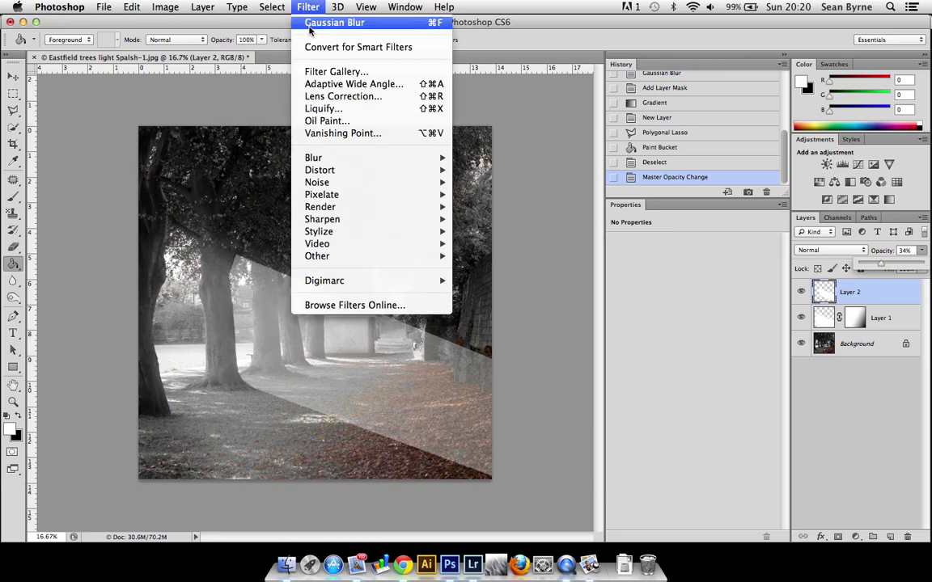
mouse_move(339, 158)
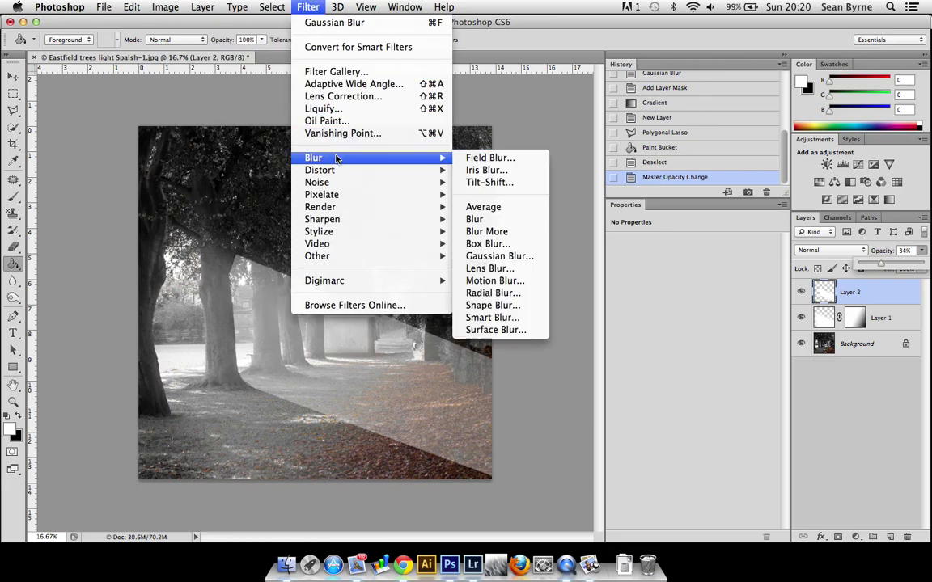
click(499, 258)
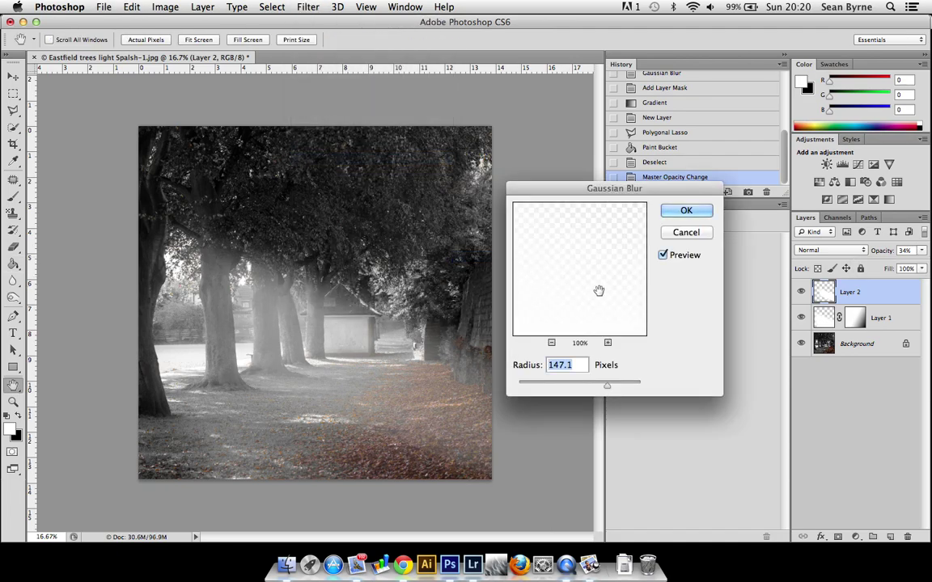
click(687, 211)
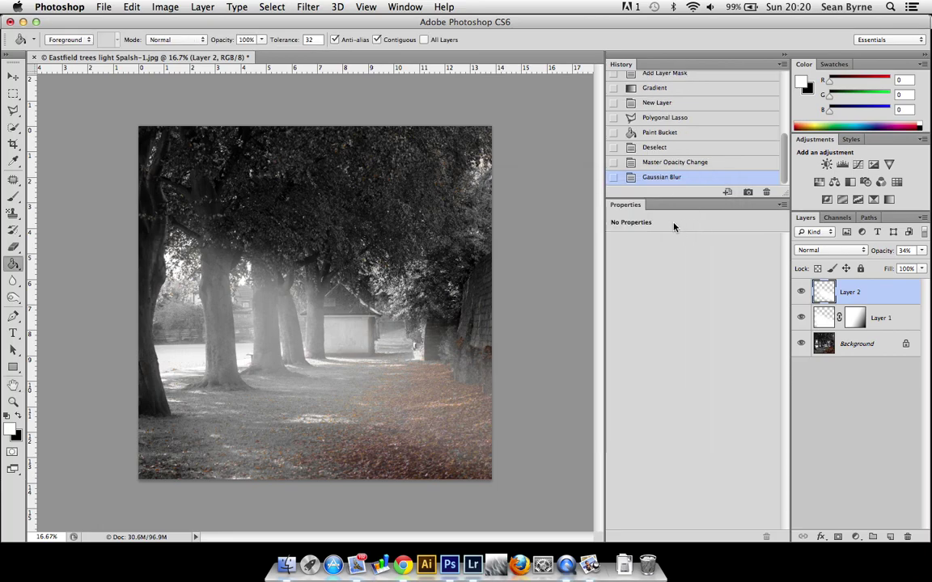
click(921, 250)
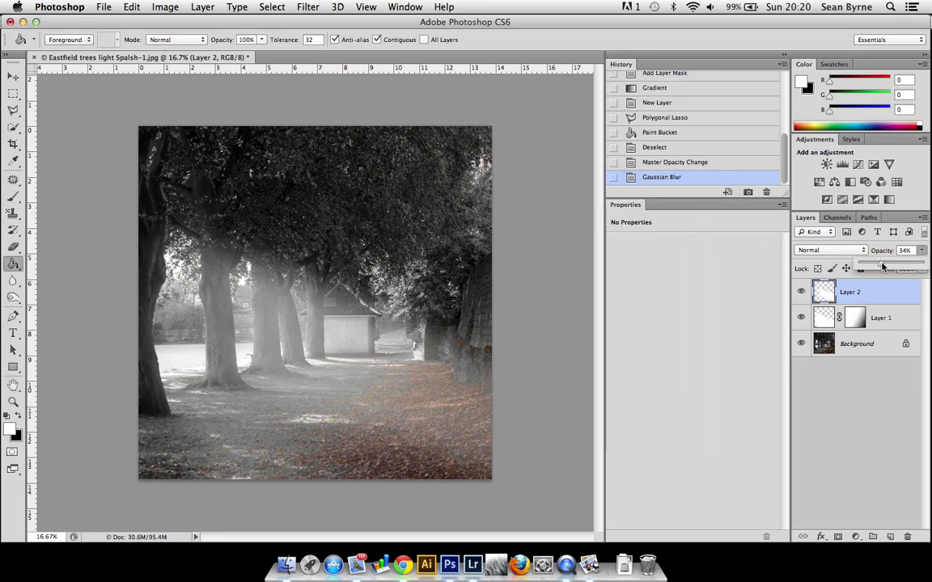
drag(882, 267, 878, 268)
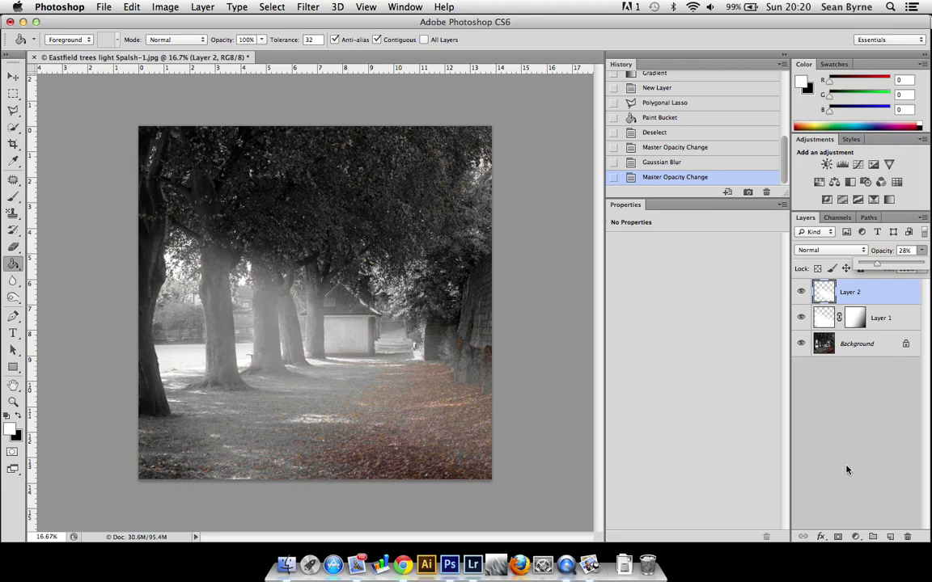
Mask Layer 2 with a gradient fading from the lower right, then add an empty Layer 3.
click(838, 537)
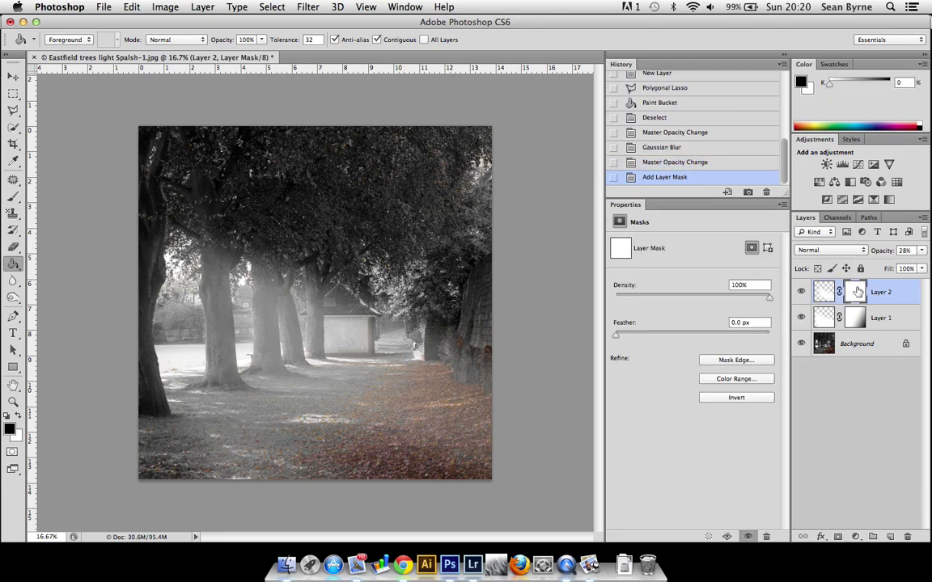
click(13, 265)
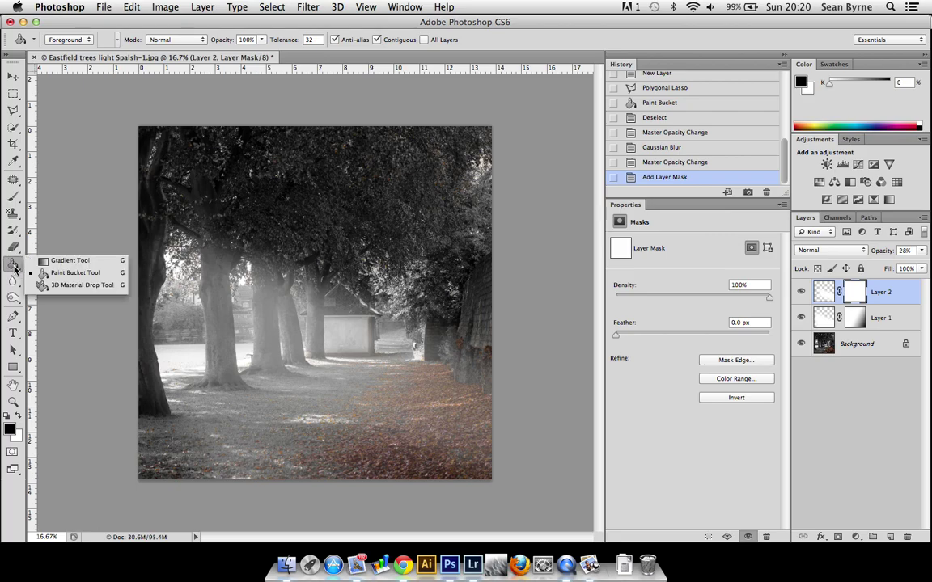
click(59, 261)
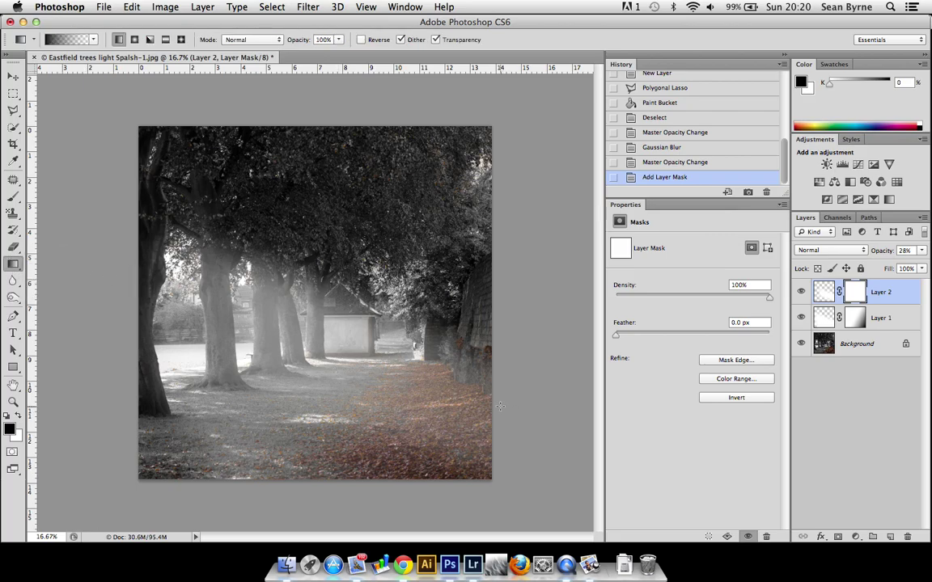
drag(506, 415, 368, 347)
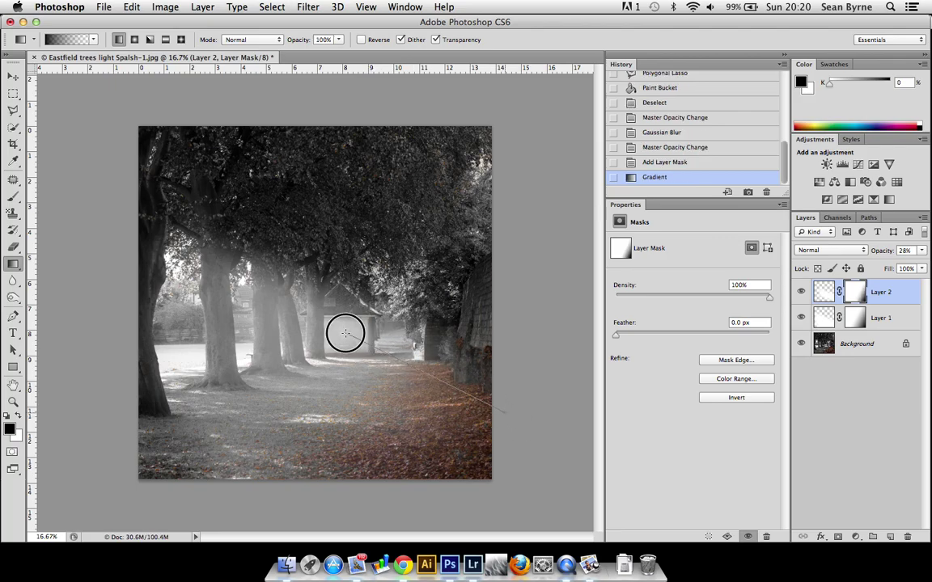
mouse_move(345, 333)
mouse_down()
mouse_move(318, 318)
mouse_move(339, 329)
mouse_up()
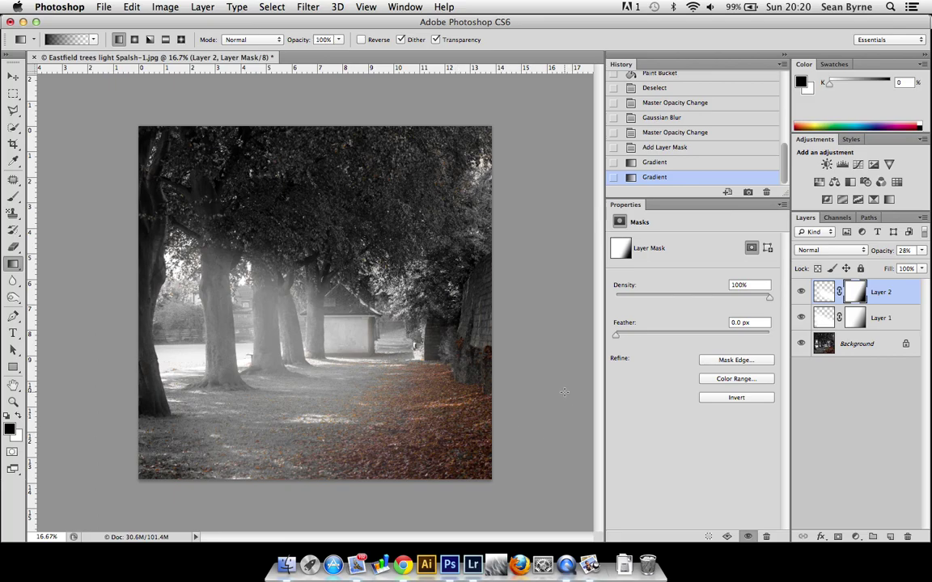
click(890, 536)
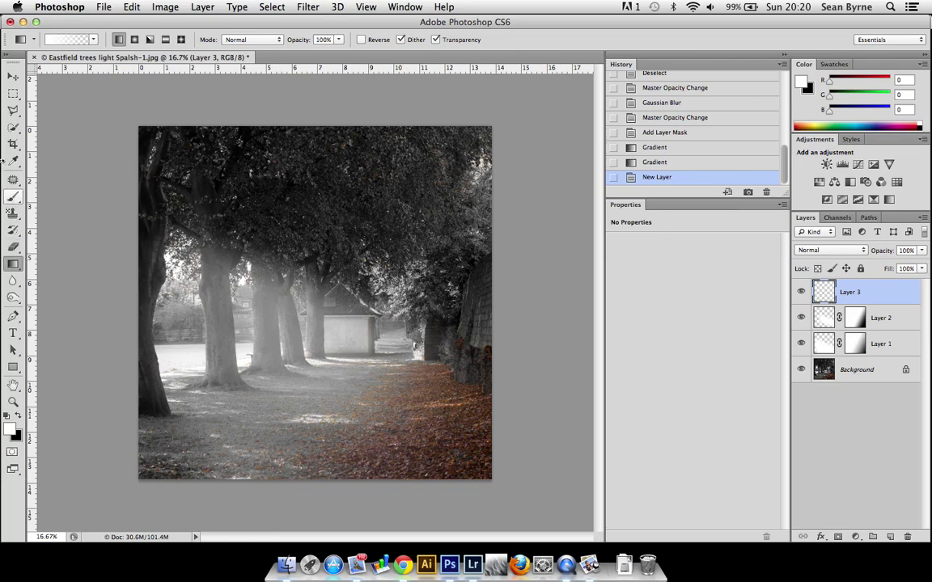
Outline a slanted four-cornered beam selection from the middle trees to past the right edge.
click(11, 113)
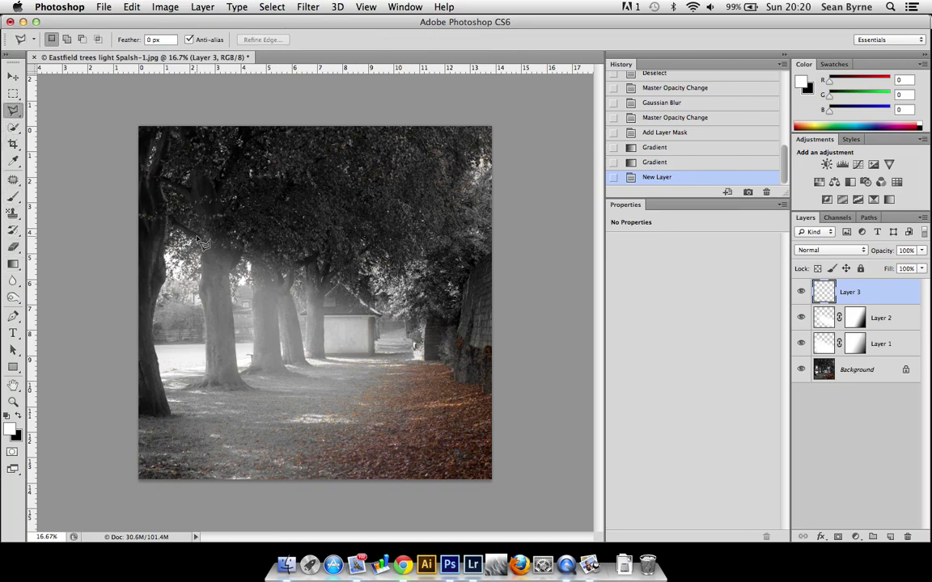
click(302, 267)
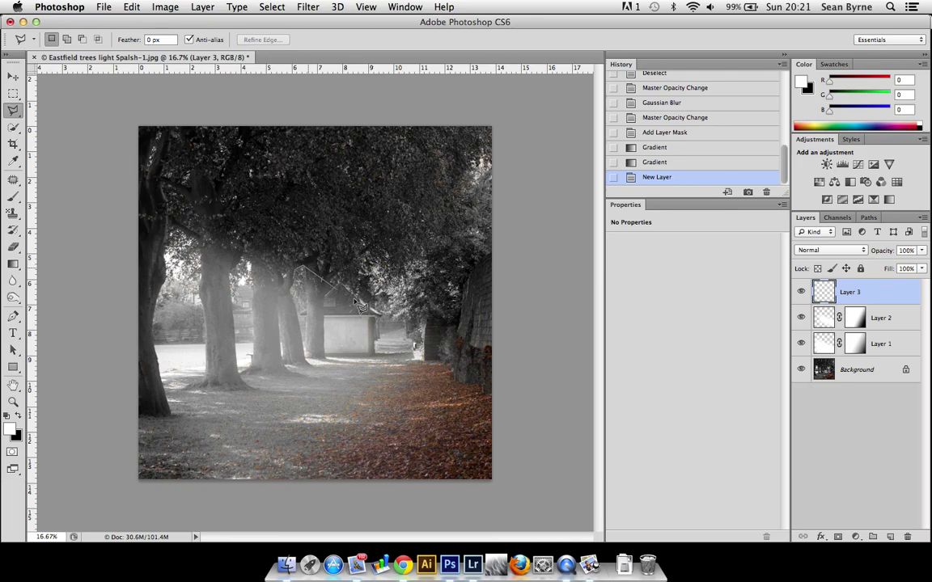
click(509, 328)
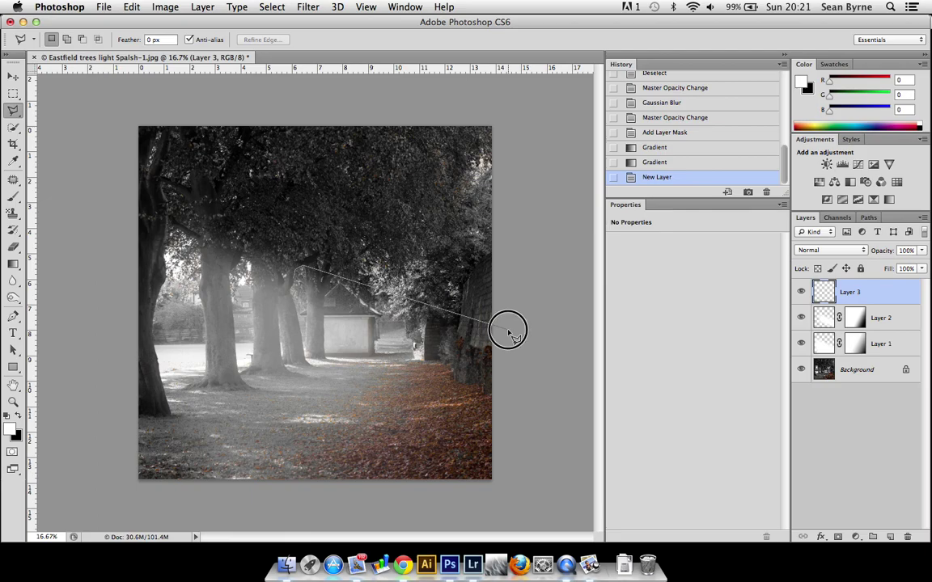
click(510, 443)
click(310, 362)
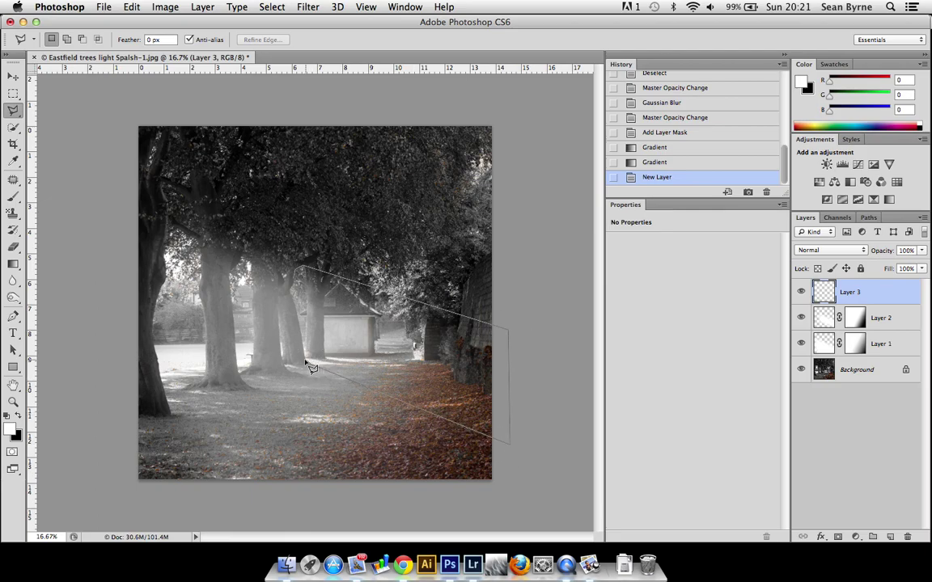
click(292, 276)
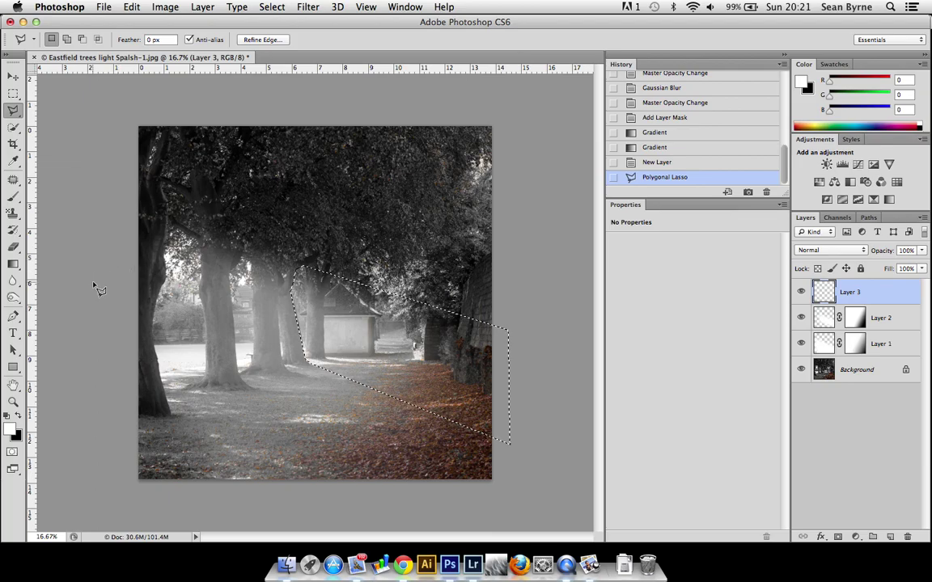
Fill the beam selection on Layer 3 with solid white, then deselect.
drag(13, 264, 57, 270)
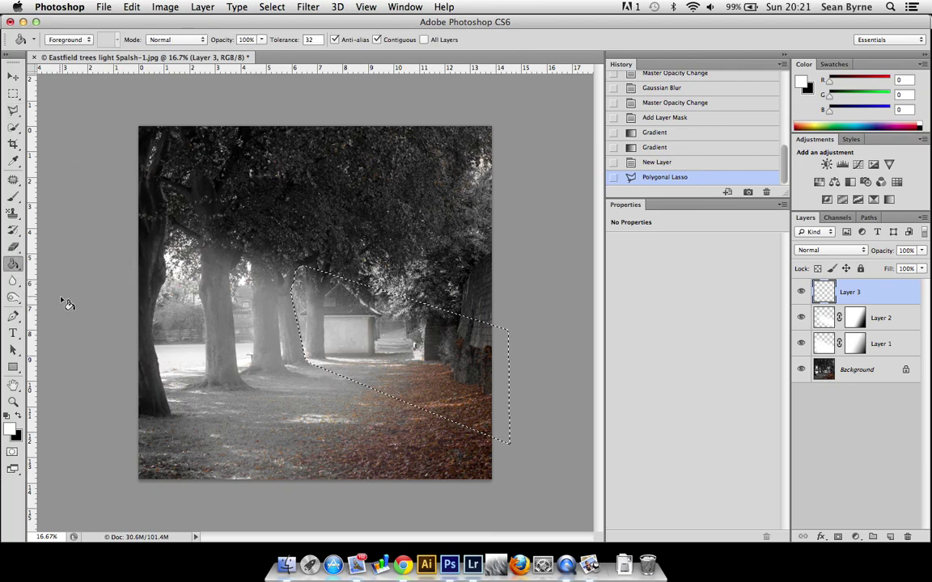
click(10, 428)
click(596, 151)
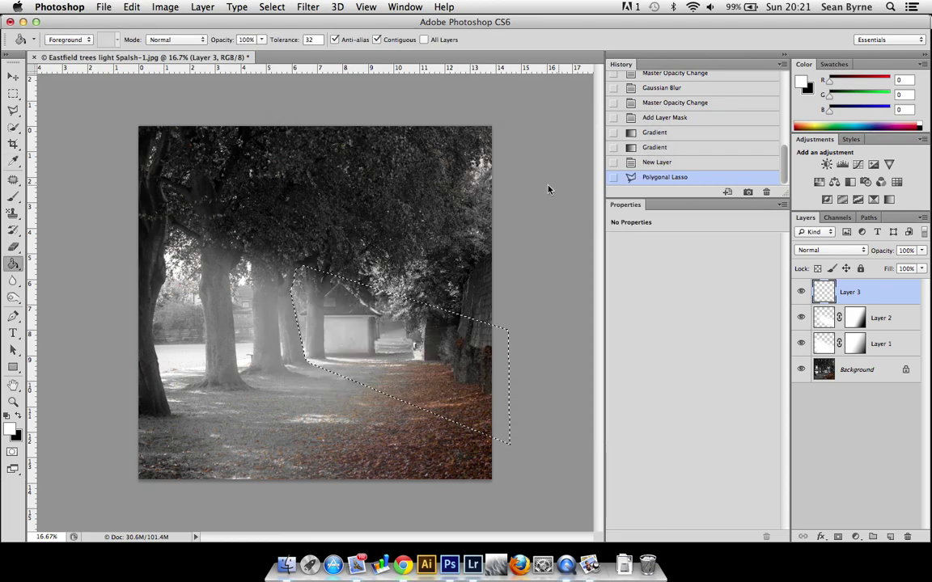
click(419, 348)
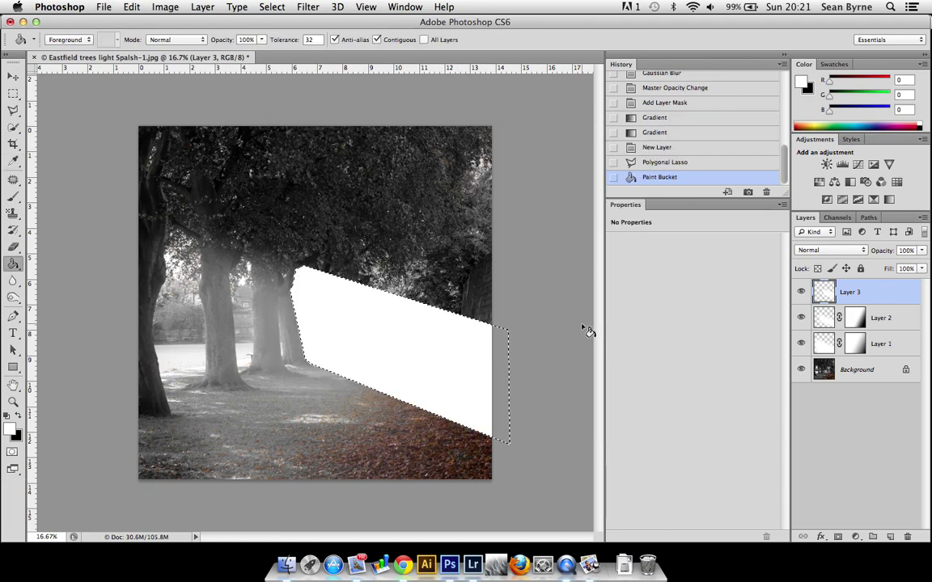
key(super+d)
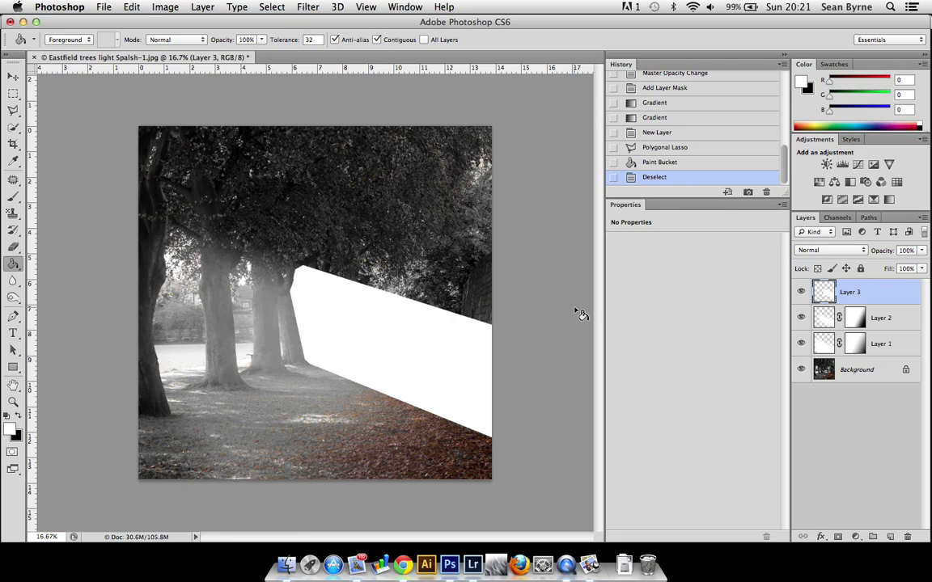
Lower Layer 3 to 19% opacity and soften the beam with a 114.8 px Gaussian Blur.
click(920, 251)
drag(899, 265, 872, 265)
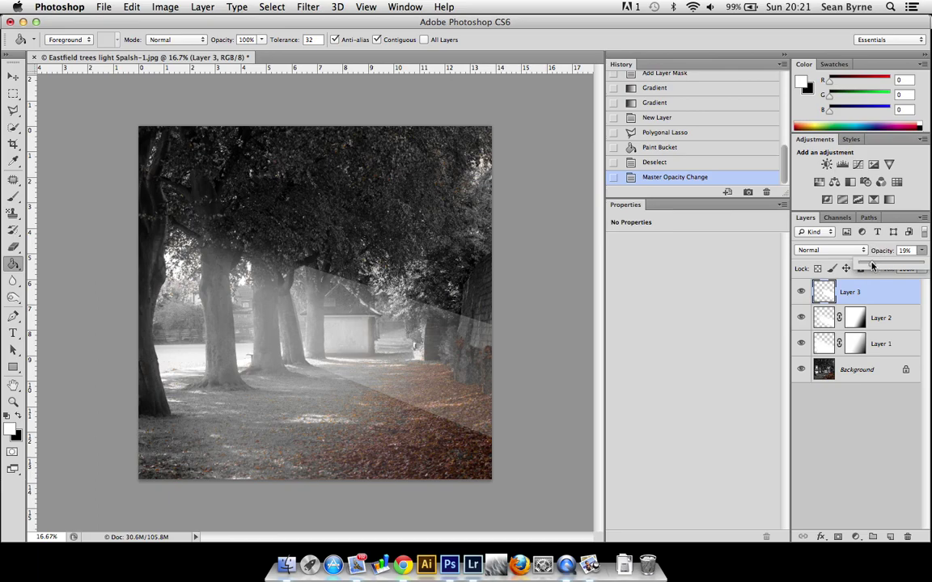
click(272, 7)
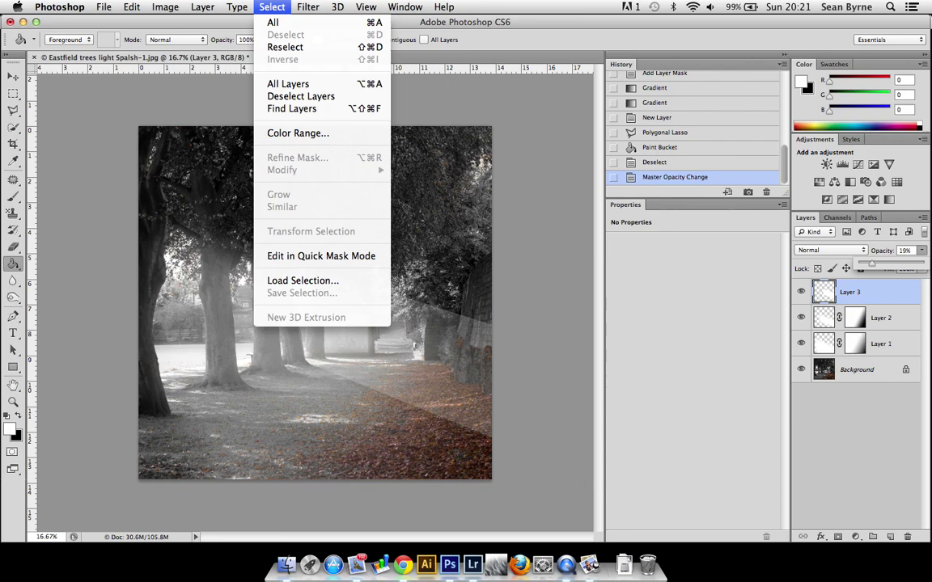
mouse_move(307, 6)
mouse_move(352, 159)
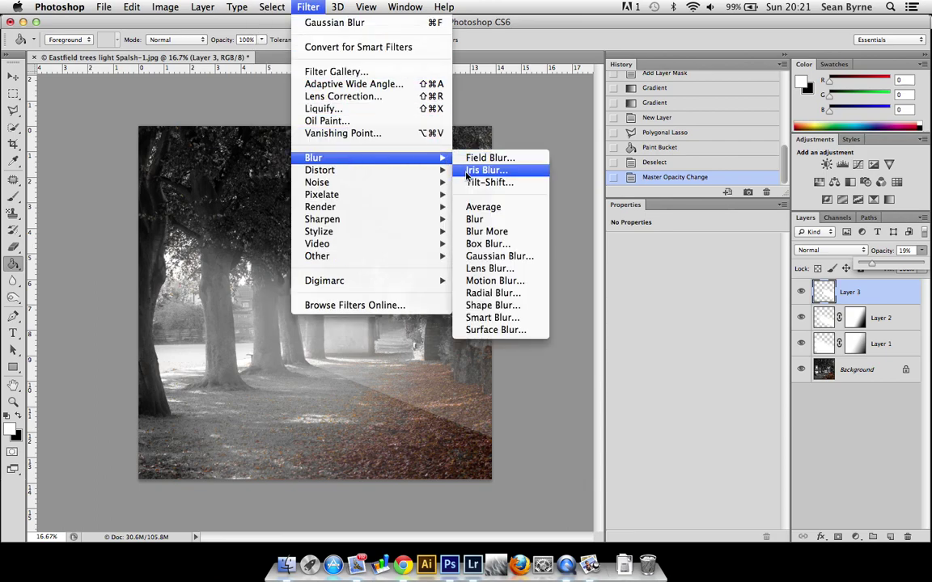
click(495, 258)
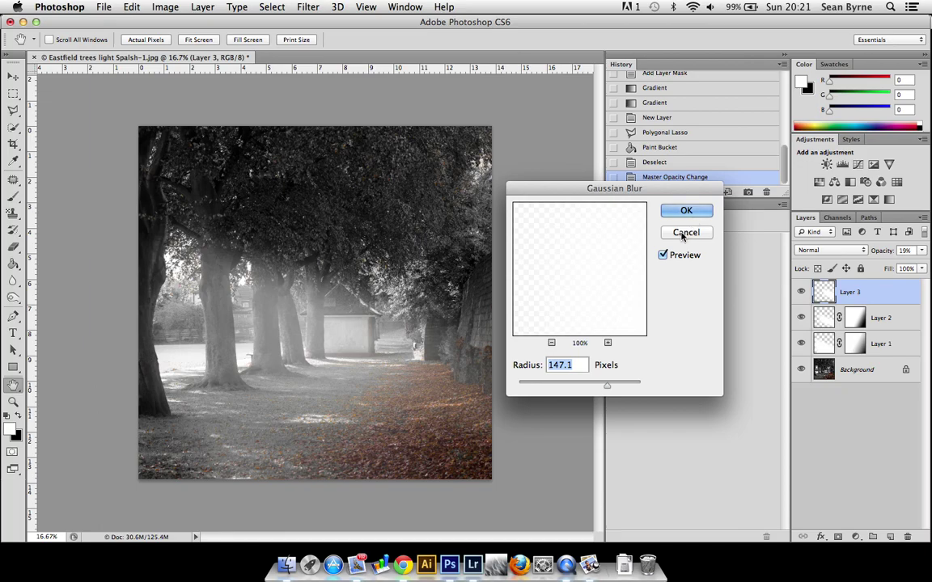
drag(607, 386, 599, 387)
click(689, 214)
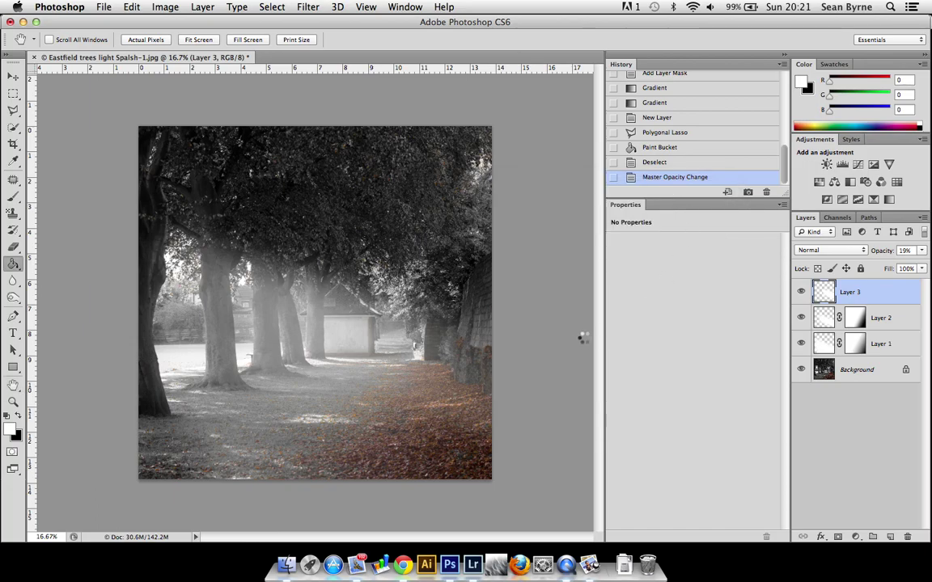
key(g)
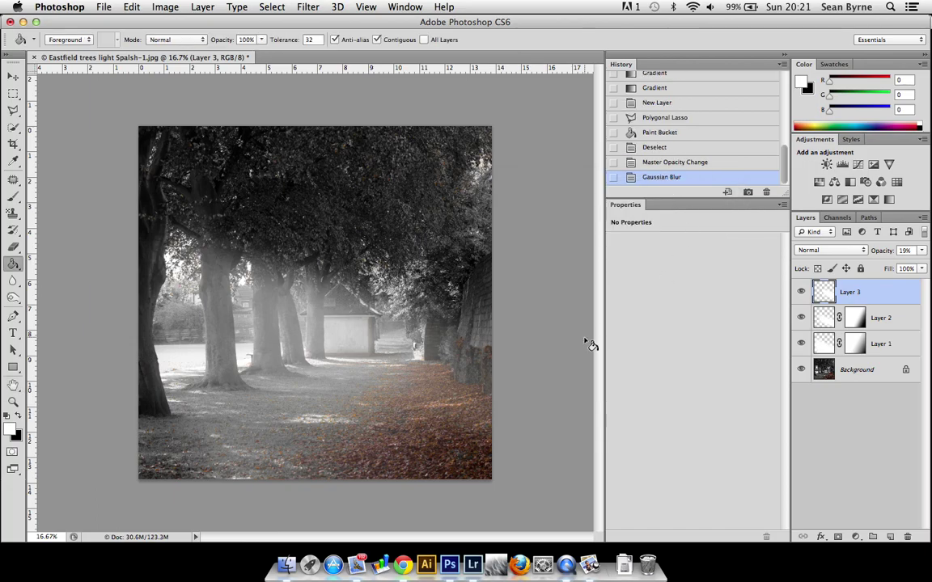
Add a layer mask to Layer 3 and drag a gradient across it to fade the beam.
click(837, 537)
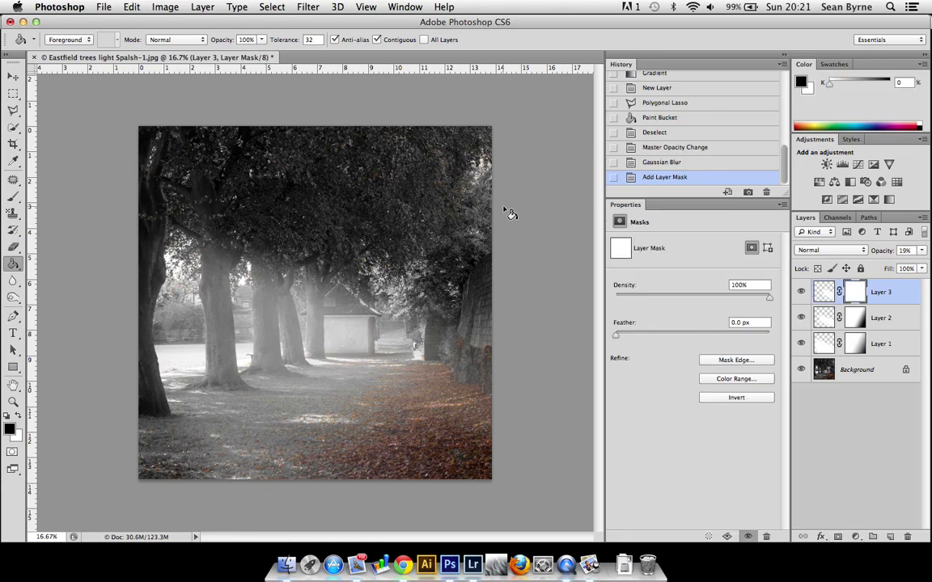
drag(13, 264, 61, 260)
drag(494, 394, 366, 340)
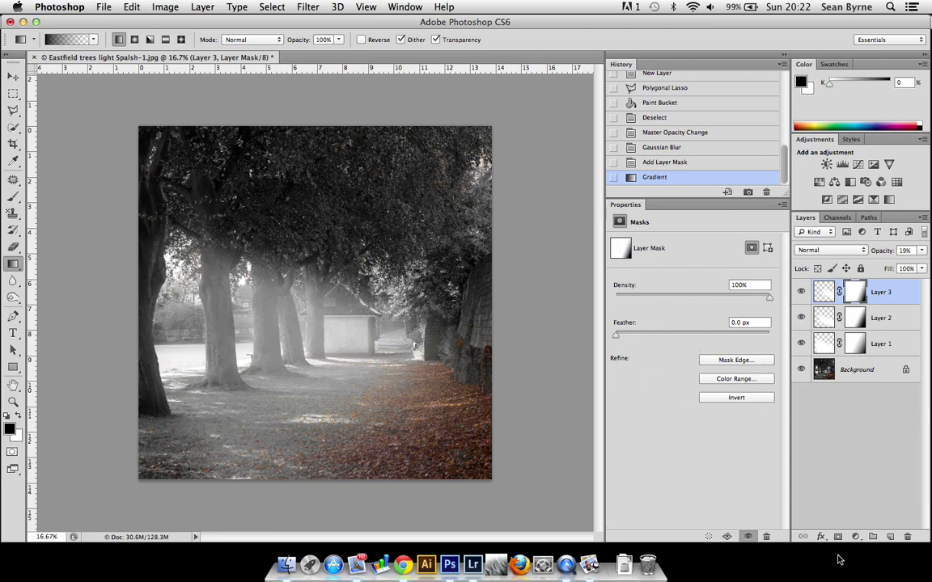
click(858, 537)
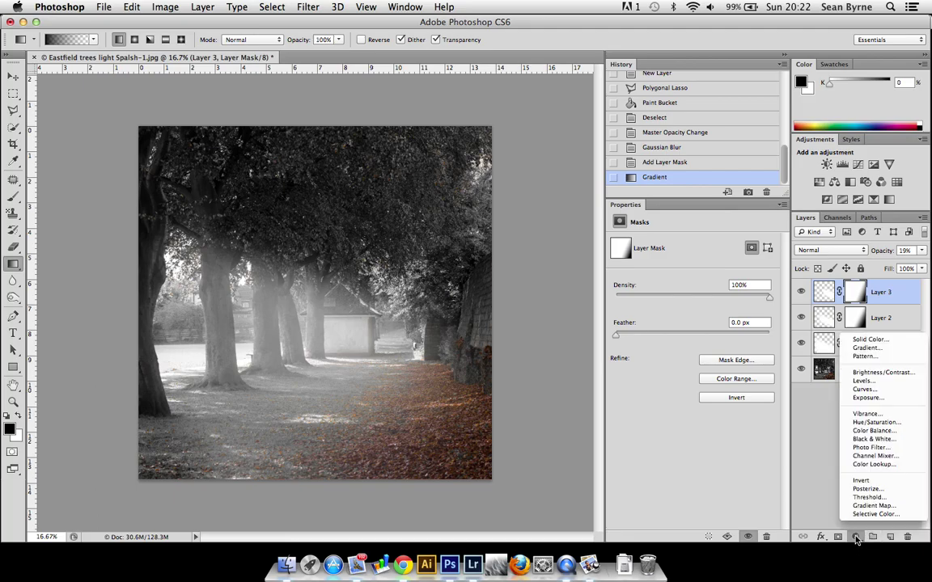
Add a Color Balance adjustment with midtones Cyan-Red +17 and Yellow-Blue −15.
click(865, 431)
drag(676, 274, 683, 273)
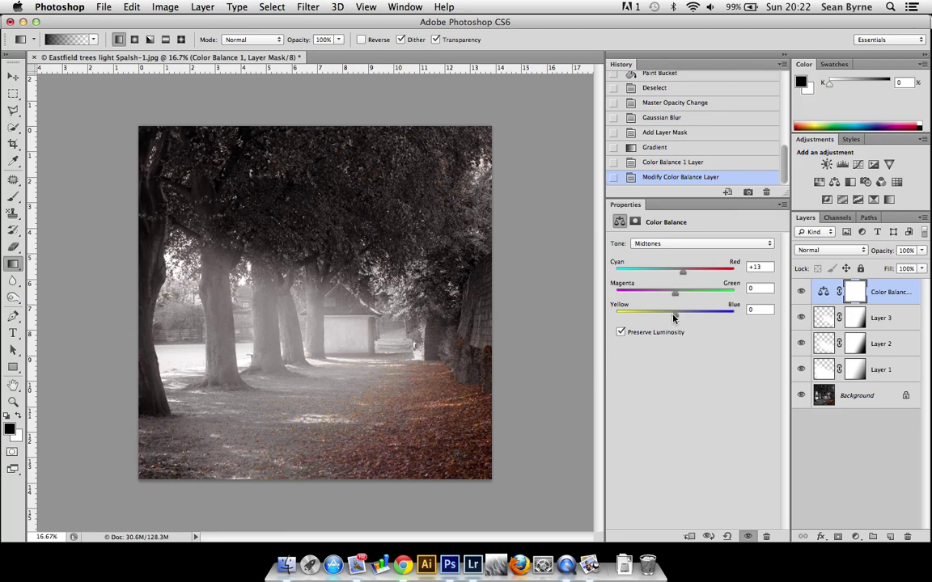
drag(674, 314, 665, 317)
drag(683, 272, 686, 273)
click(890, 293)
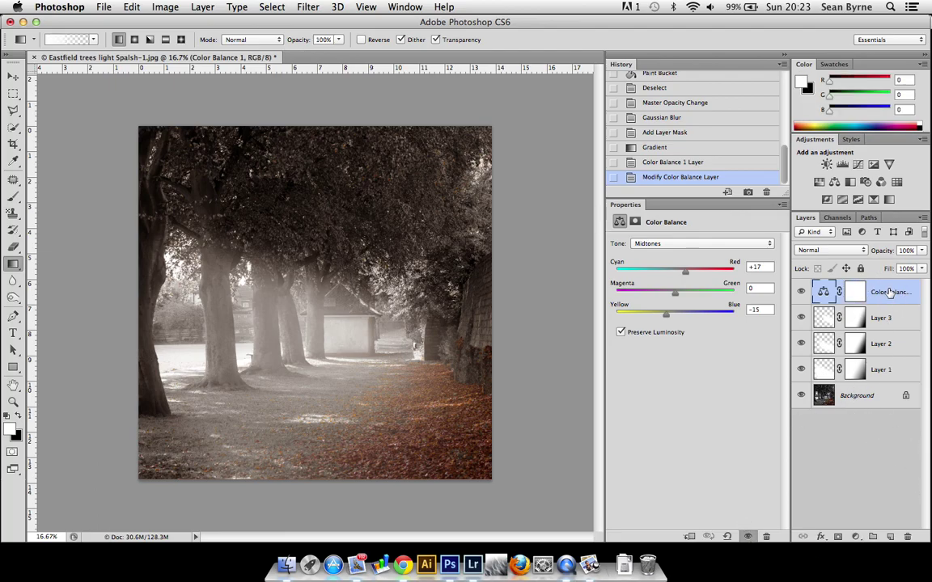
Flatten the image into a single Background layer and zoom in and out to inspect it.
right_click(888, 294)
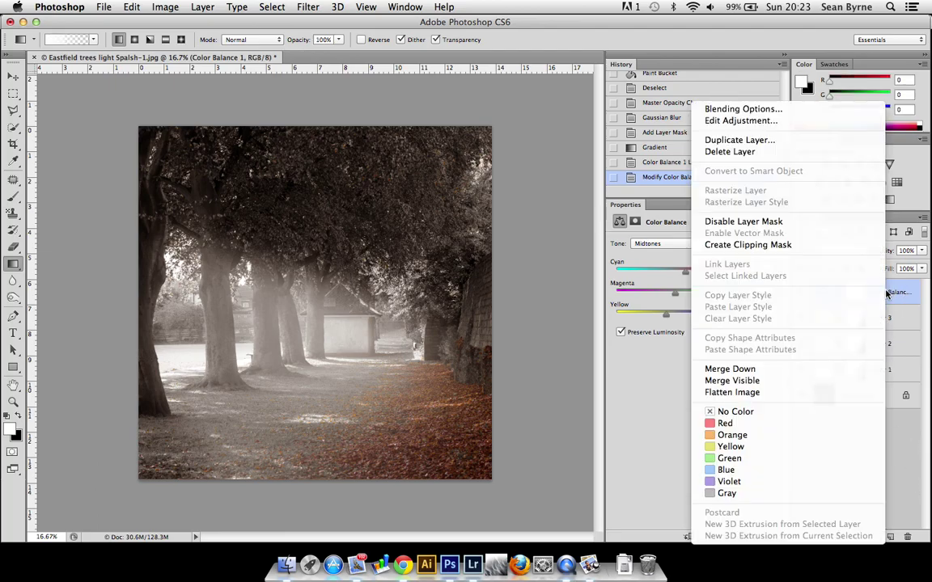
click(839, 394)
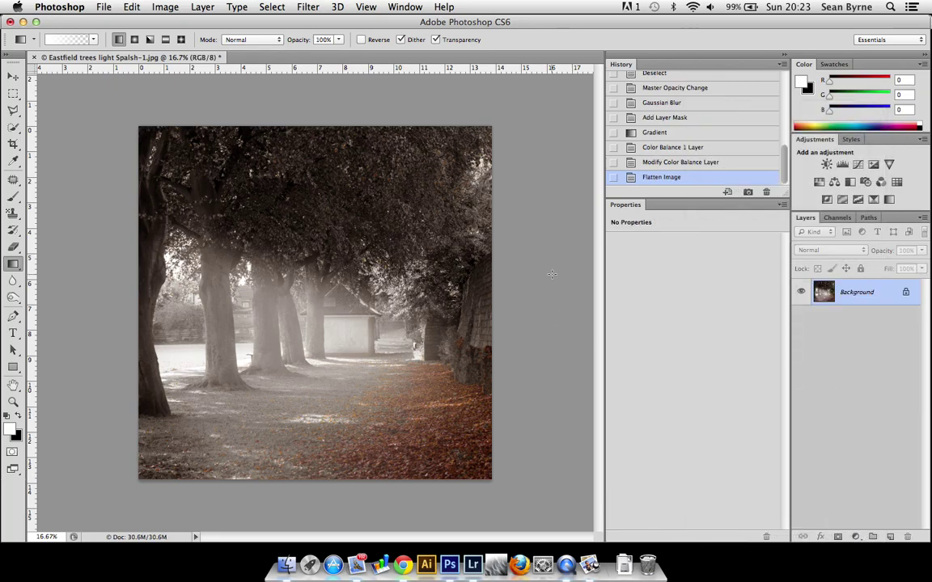
key(super+equal)
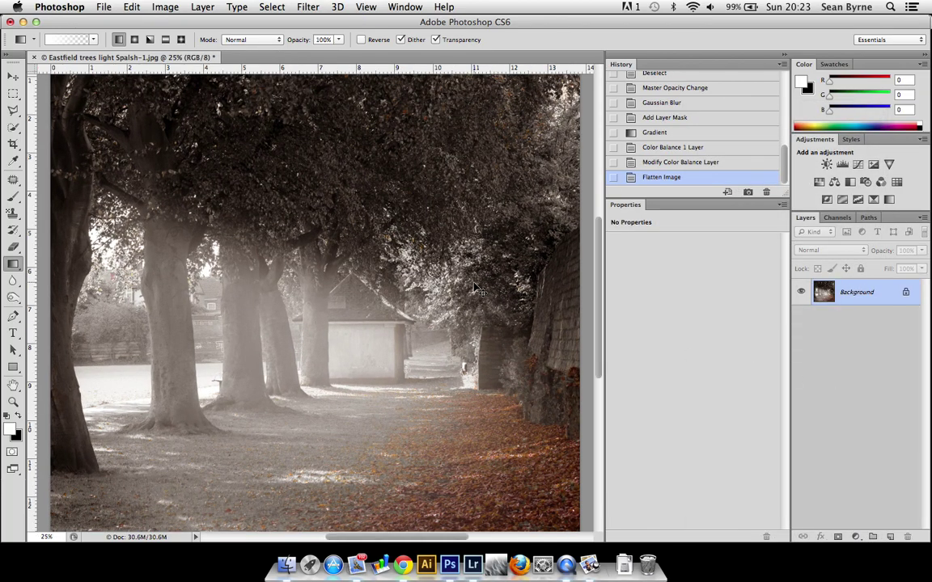
key(super+minus)
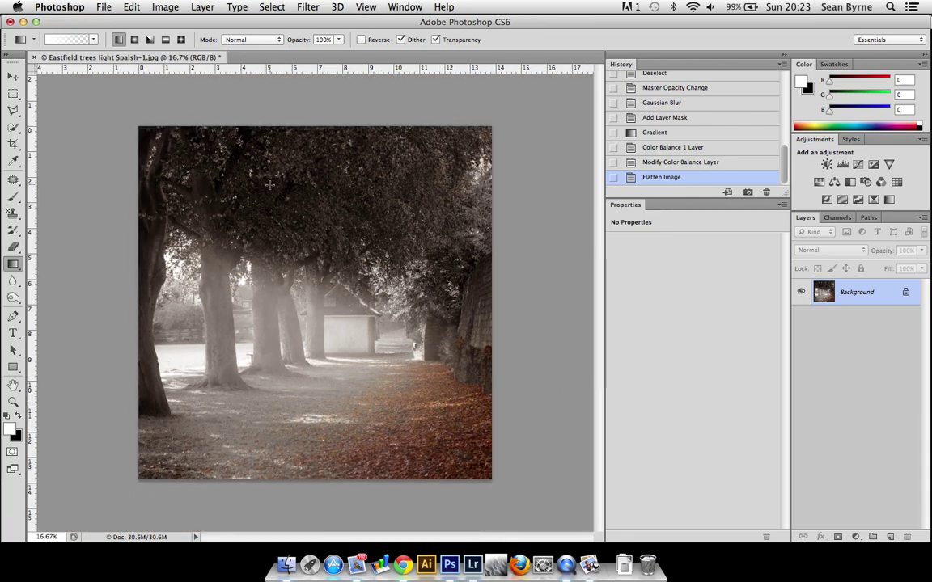
key(super+equal)
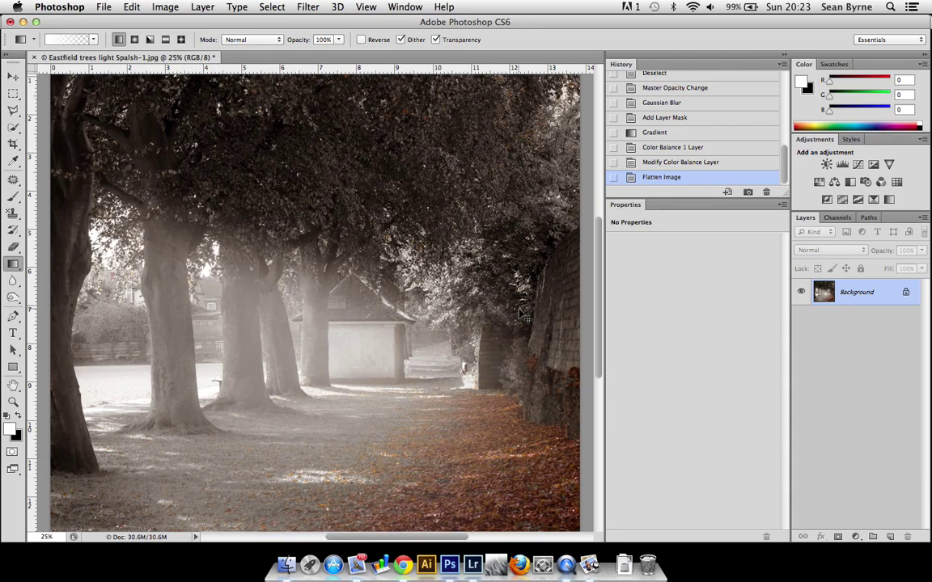
key(super+minus)
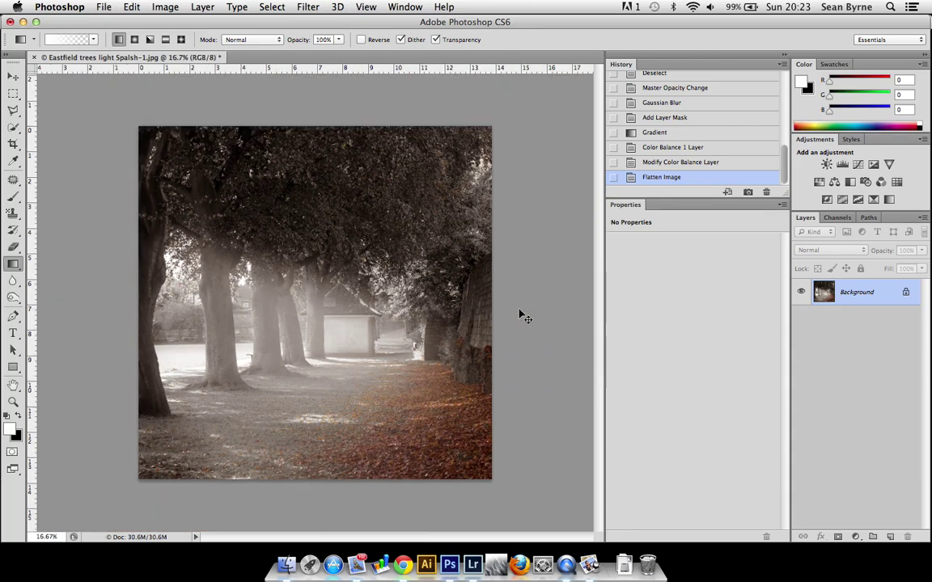
Open Eastfield trees light-1.jpg in Preview and size its window beside the sepia edit.
click(587, 569)
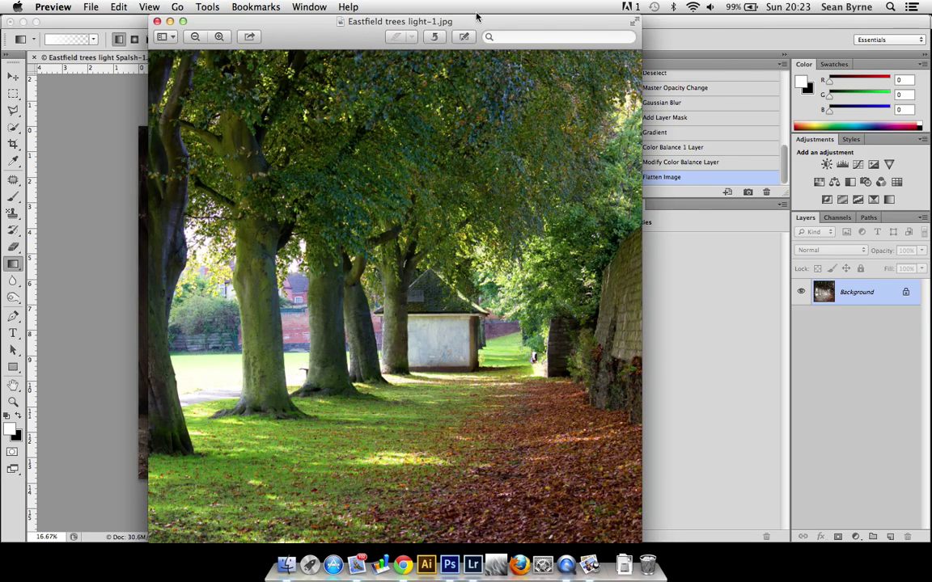
drag(491, 25, 818, 8)
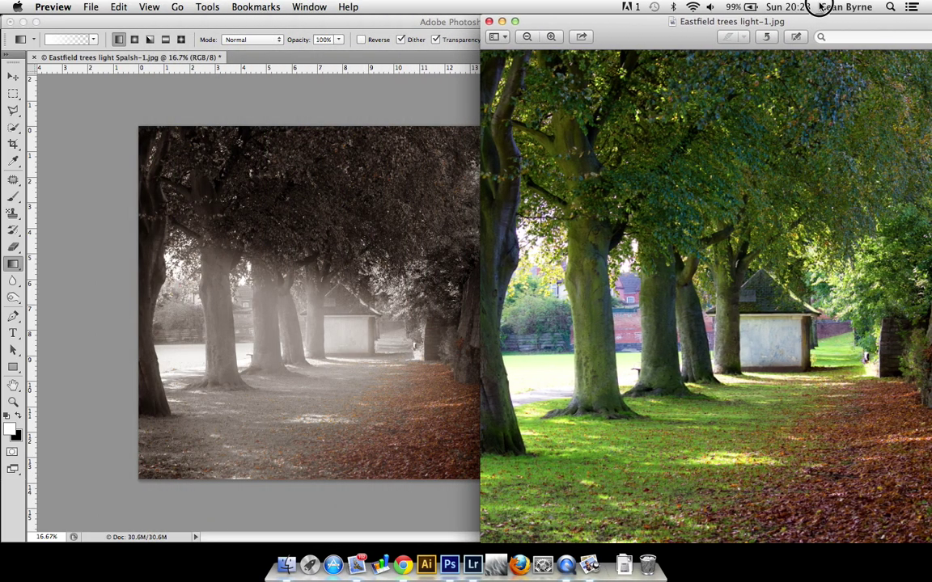
double_click(817, 22)
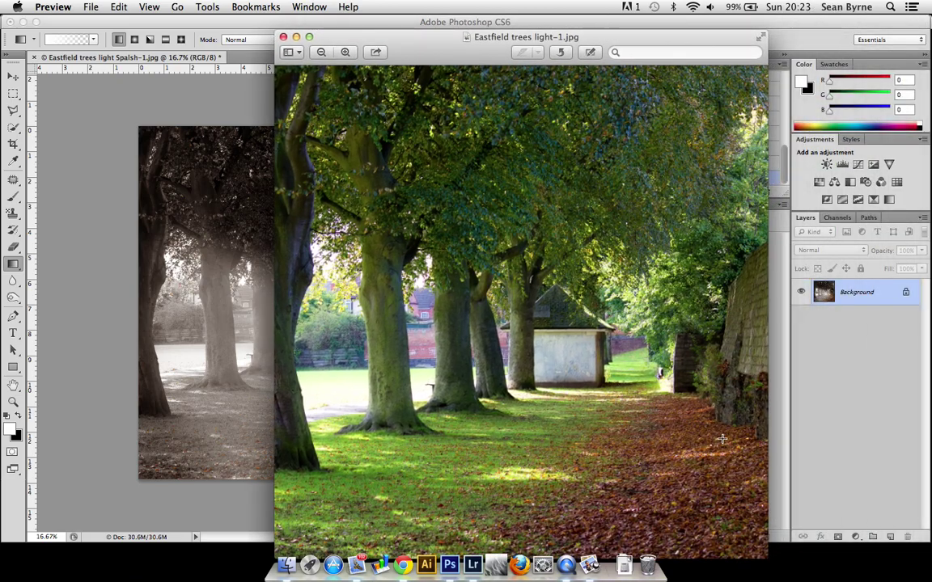
drag(774, 561, 642, 435)
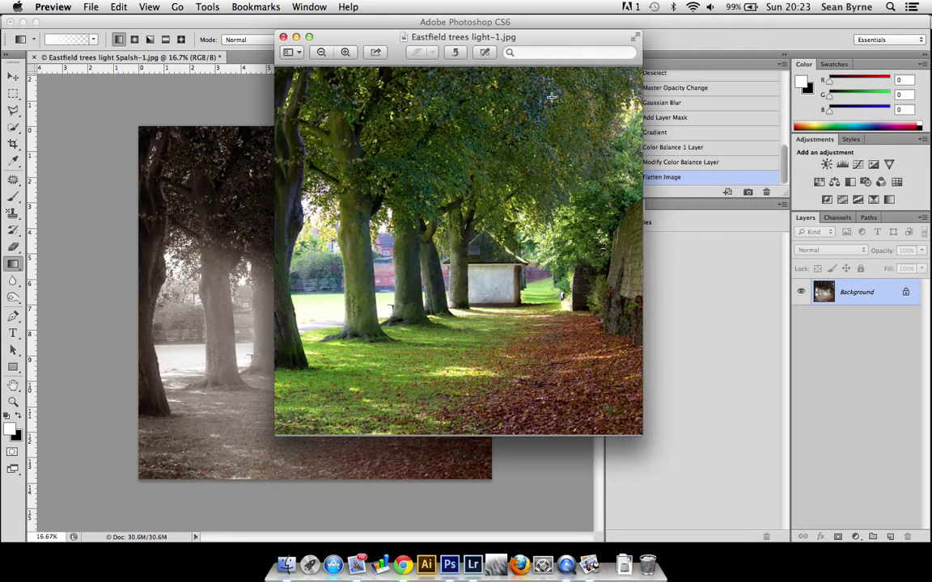
drag(554, 40, 780, 96)
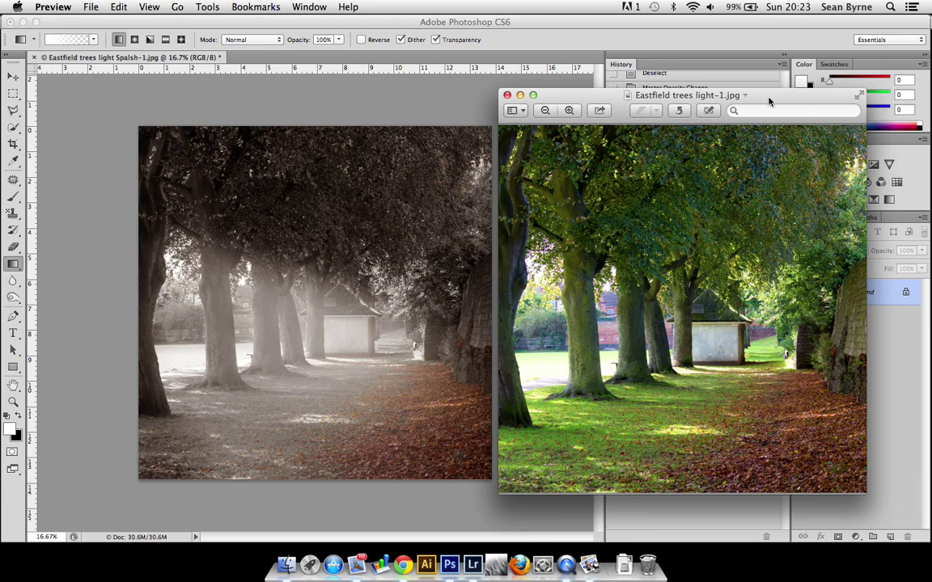
mouse_move(769, 97)
mouse_down()
mouse_move(762, 75)
mouse_move(740, 64)
mouse_move(768, 93)
mouse_up()
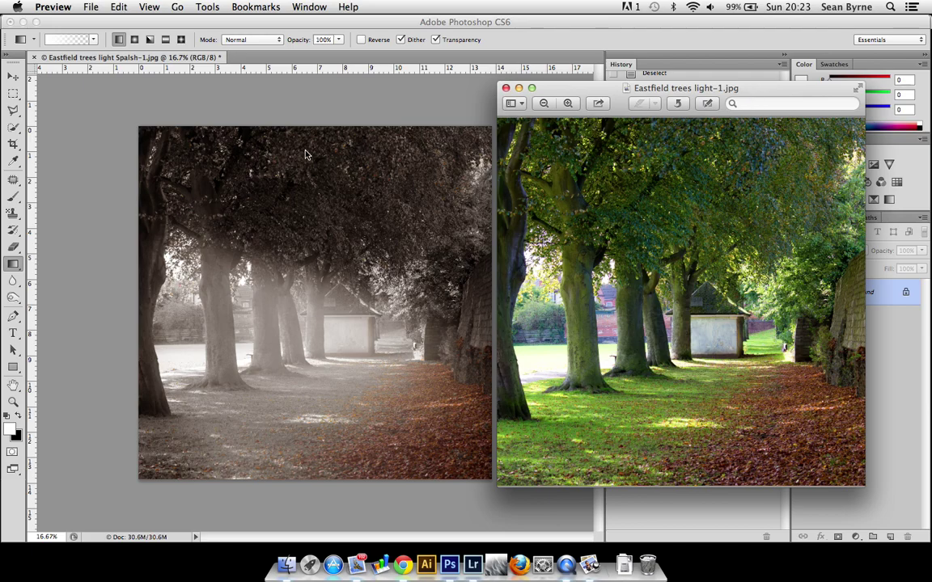